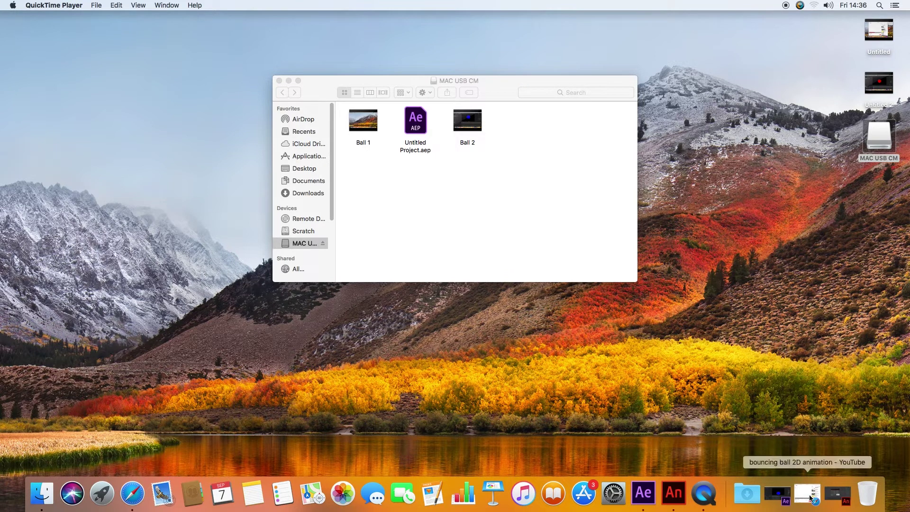
# Review the After Effects ball animation from 02;18 to 03;04, then hide it
pyautogui.click(778, 494)
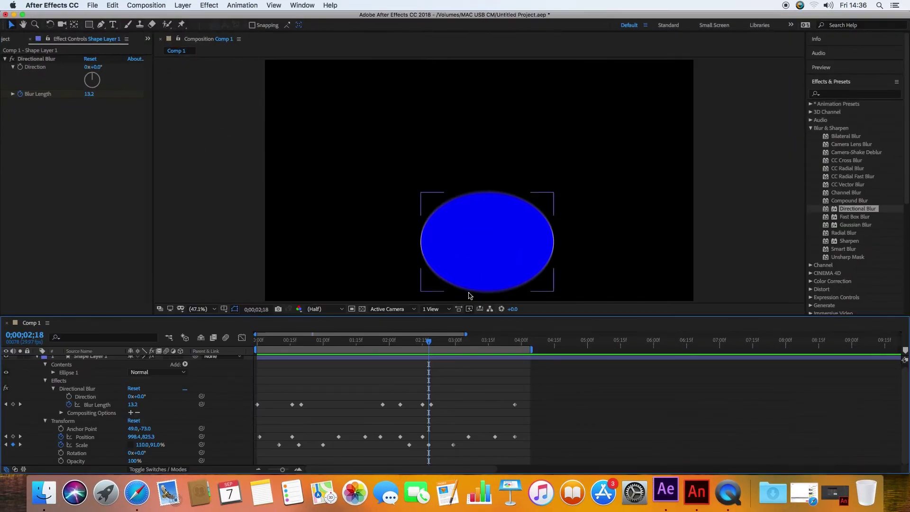
pyautogui.moveTo(310, 341); pyautogui.dragTo(464, 340)
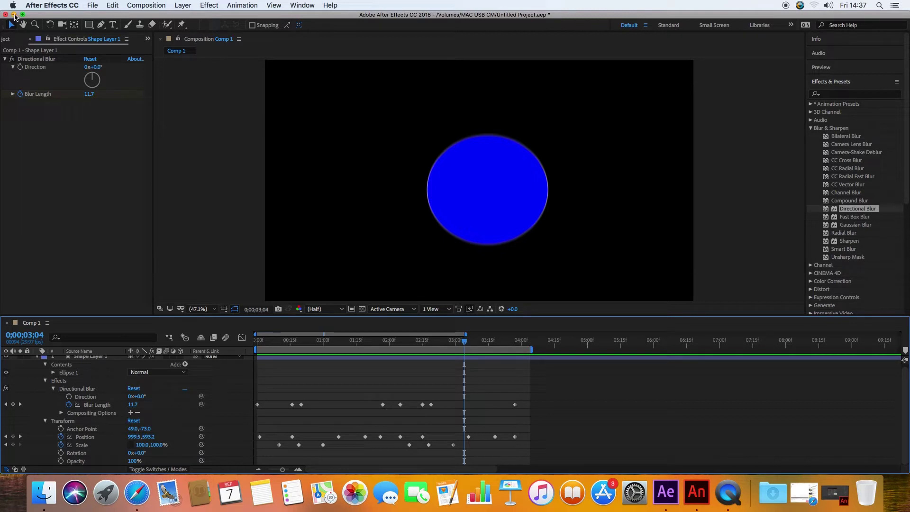
pyautogui.click(13, 16)
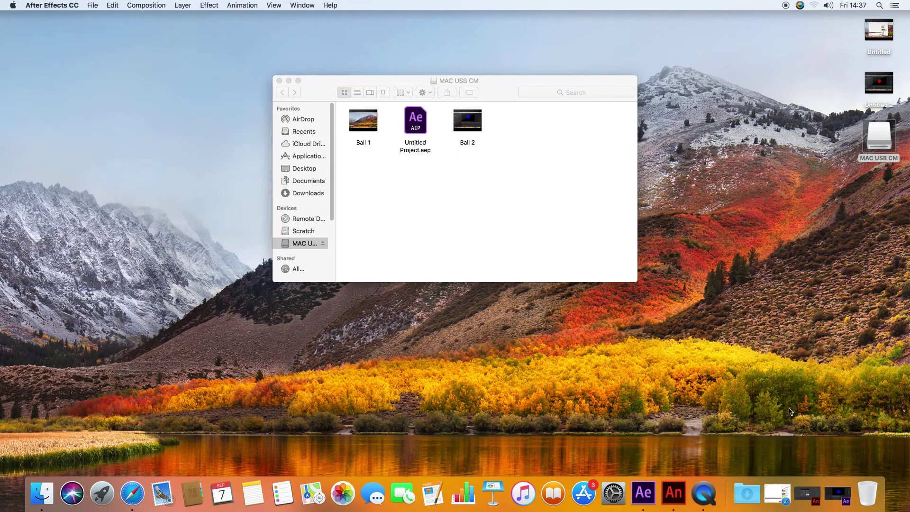
# Replay the YouTube bouncing-ball reference, then minimize it and the MAC USB CM folder
pyautogui.click(776, 494)
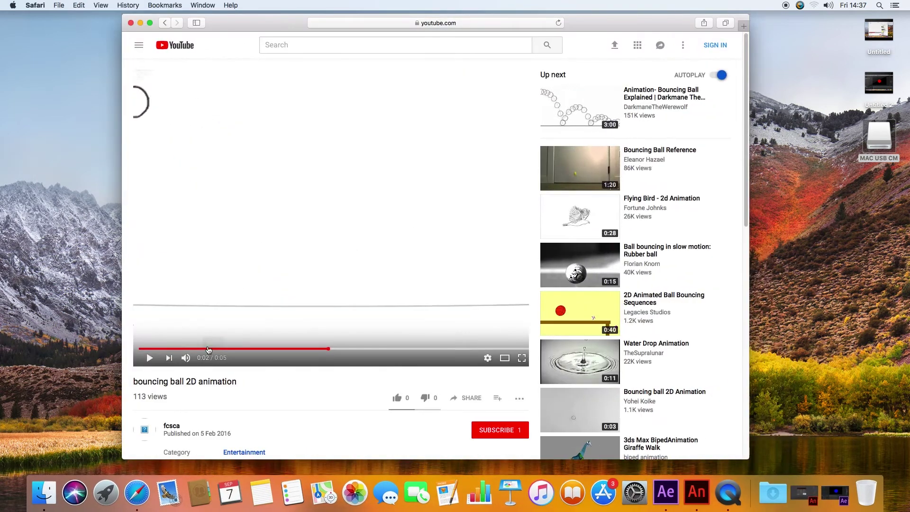
pyautogui.click(150, 359)
pyautogui.click(150, 359)
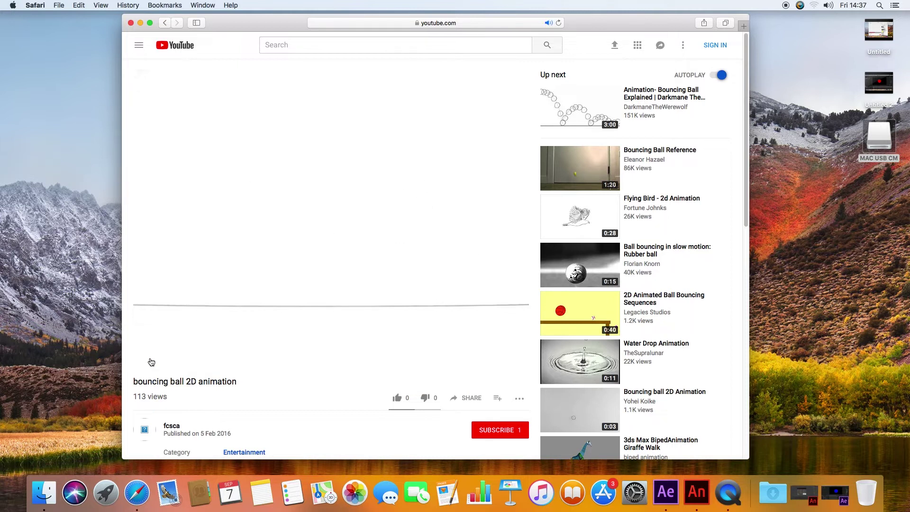
pyautogui.click(140, 23)
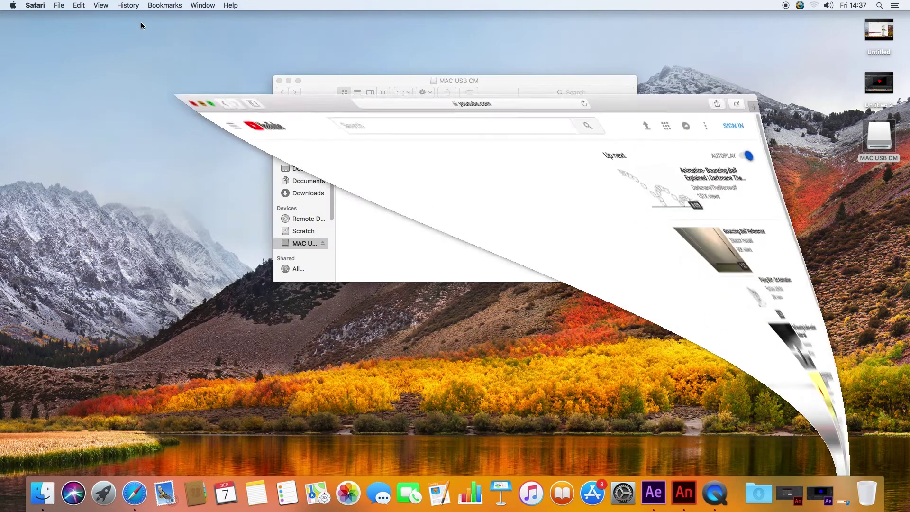
pyautogui.click(288, 81)
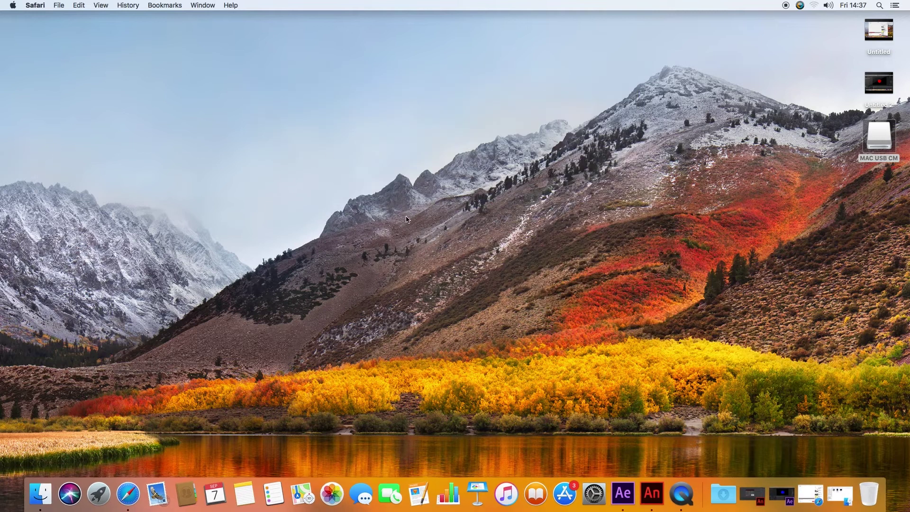
# Create a new ActionScript 3.0 document in Animate from the welcome screen
pyautogui.click(749, 492)
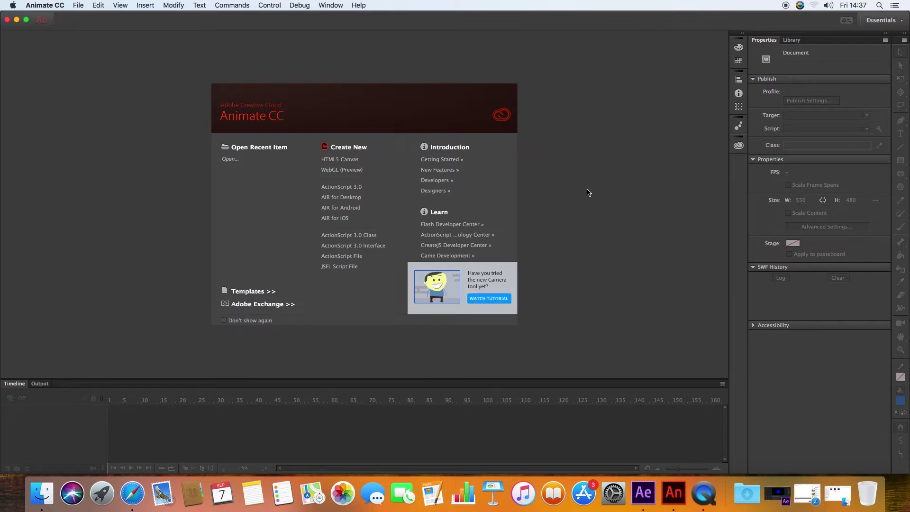
pyautogui.click(341, 187)
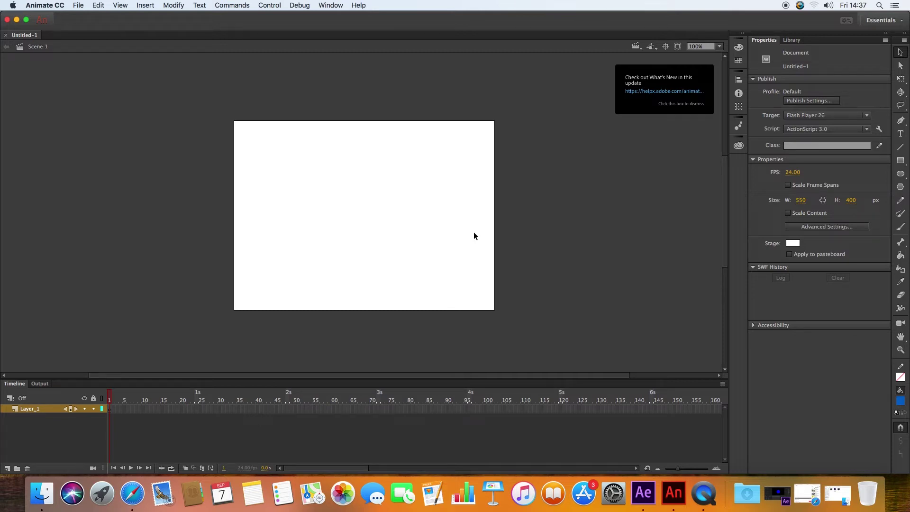
pyautogui.click(777, 493)
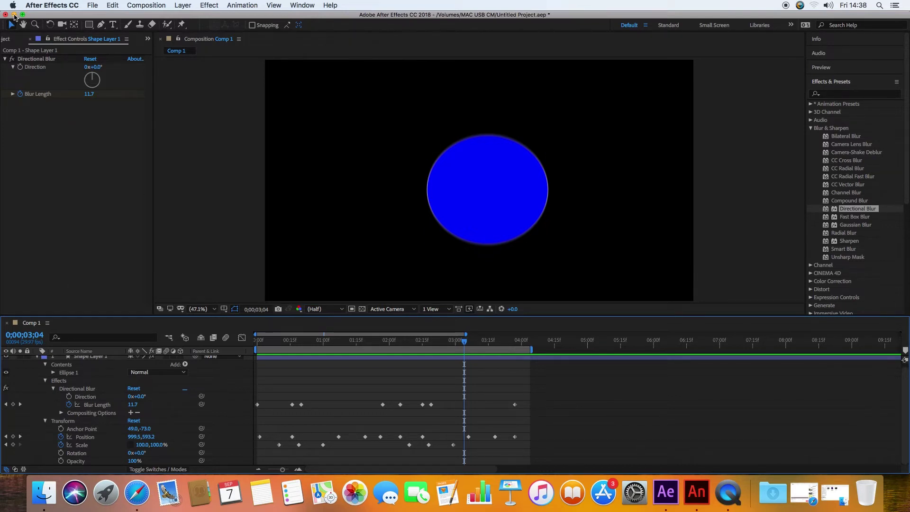
pyautogui.click(14, 14)
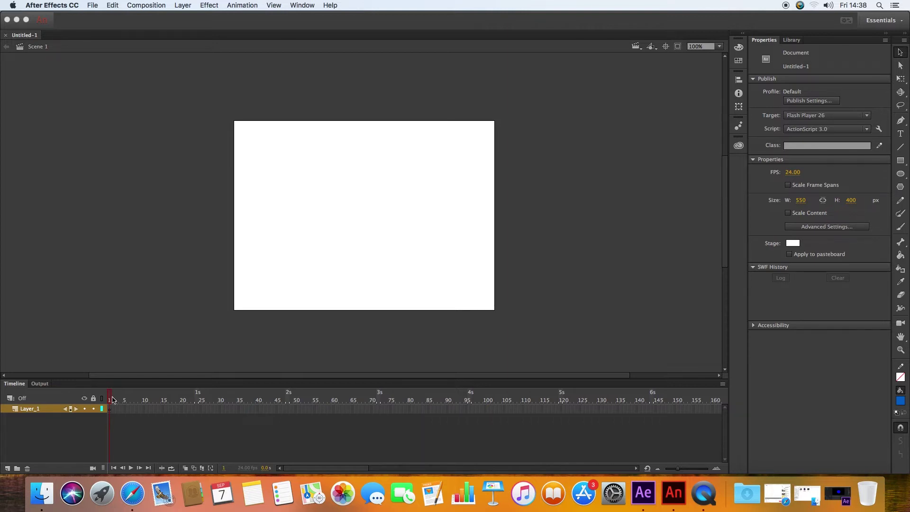
pyautogui.click(117, 398)
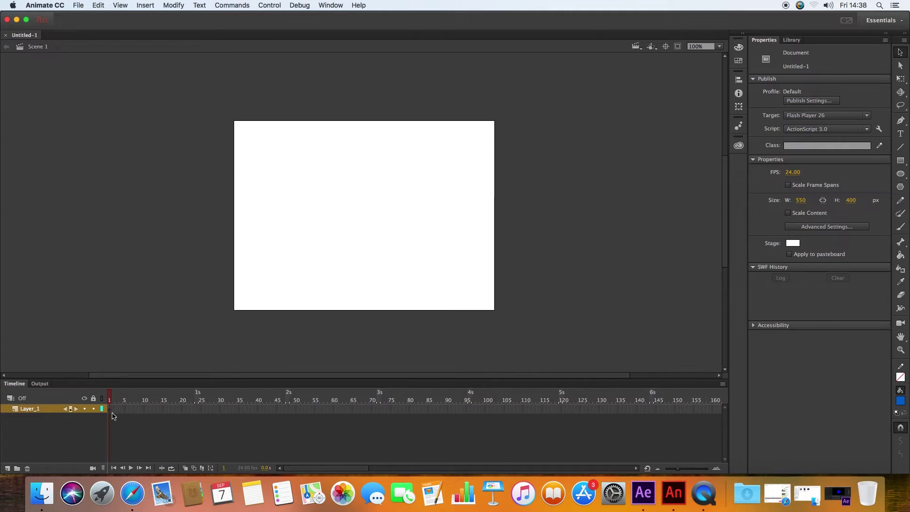
pyautogui.moveTo(115, 18); pyautogui.dragTo(145, 19)
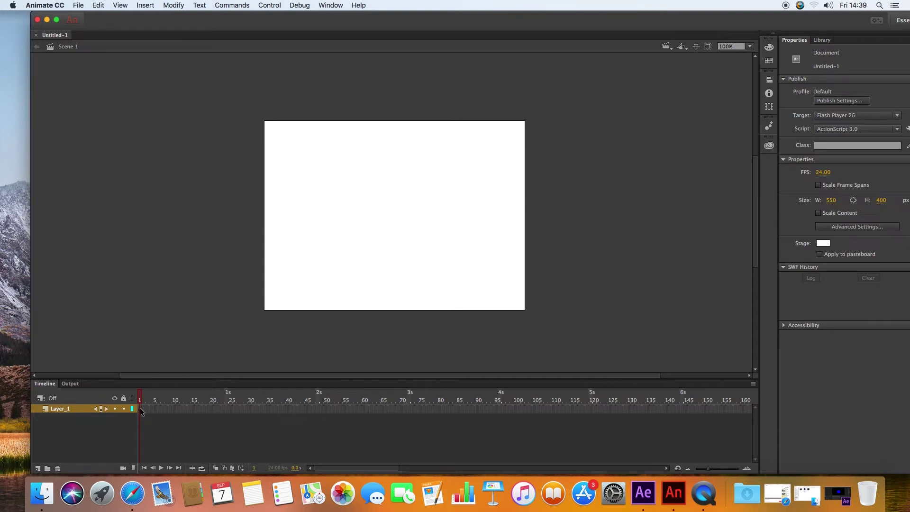
pyautogui.moveTo(335, 20); pyautogui.dragTo(304, 21)
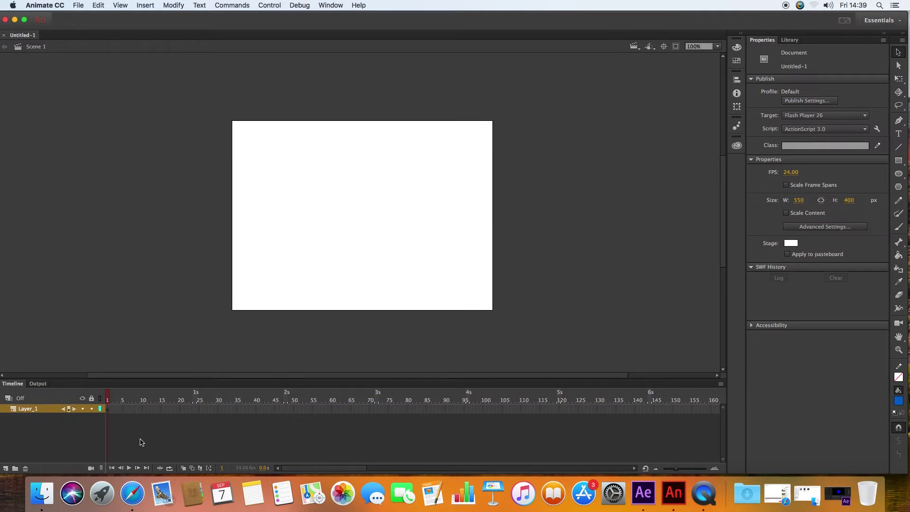
# Insert frames on Layer_1 up to frame 24 and scrub through the new span
pyautogui.click(195, 409)
pyautogui.rightClick(194, 410)
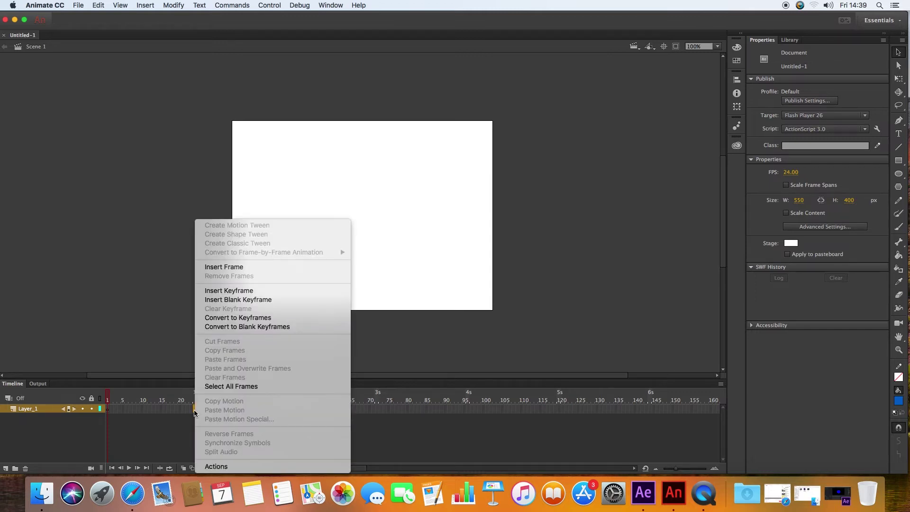
pyautogui.click(248, 267)
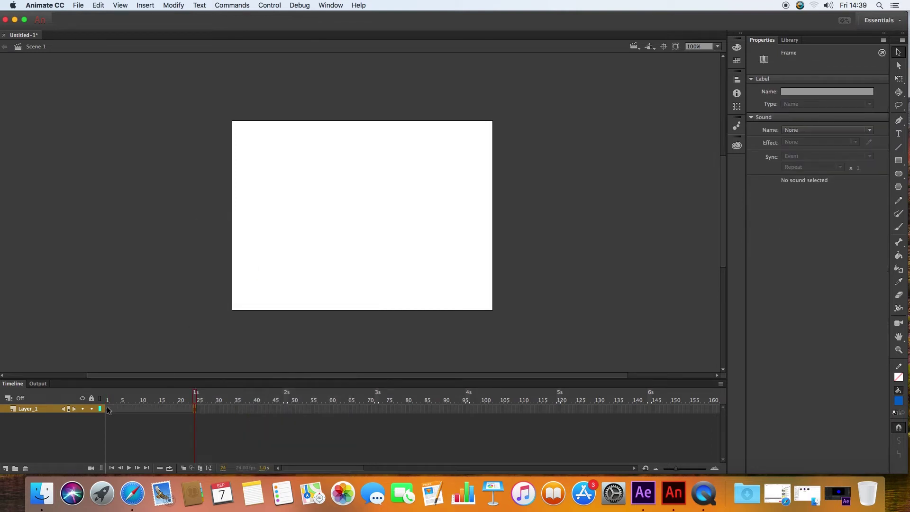
pyautogui.click(120, 400)
pyautogui.moveTo(122, 402); pyautogui.dragTo(144, 399)
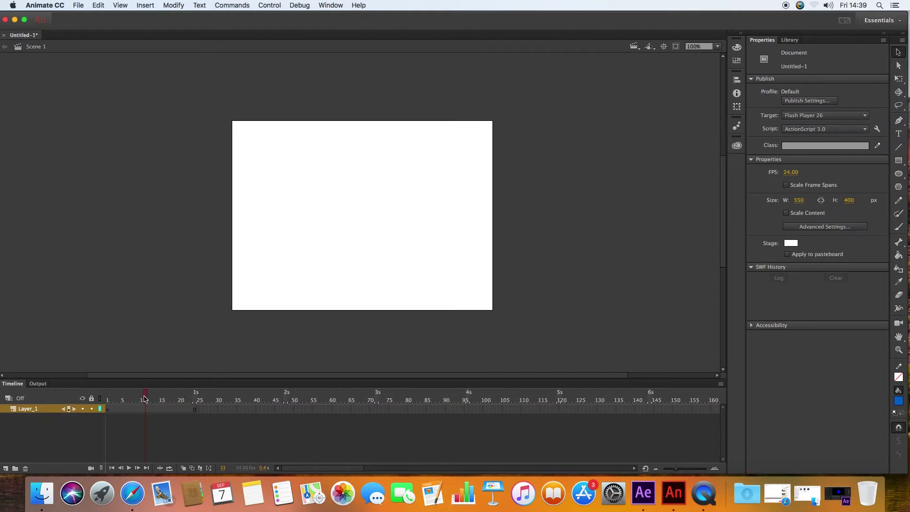
pyautogui.moveTo(145, 399); pyautogui.dragTo(107, 400)
pyautogui.moveTo(110, 398); pyautogui.dragTo(187, 400)
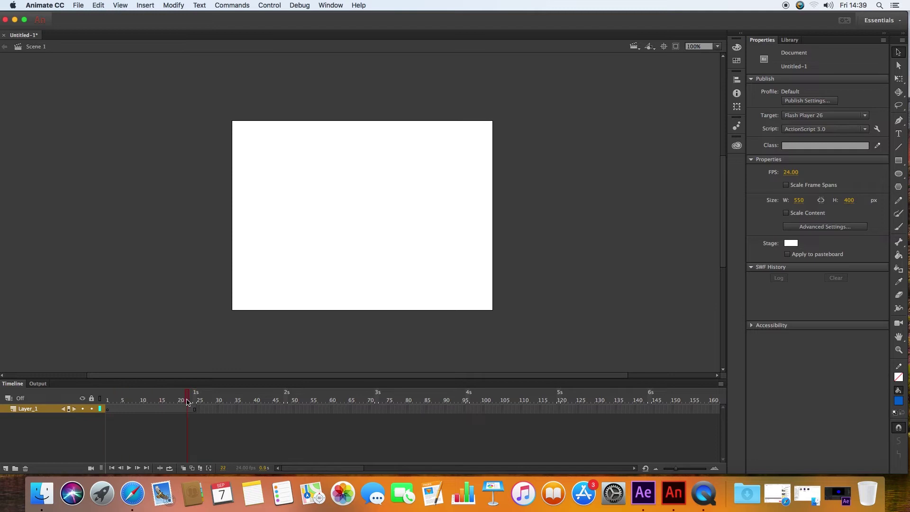
# Insert a frame at frame 10 and a keyframe at frame 11 on Layer_1
pyautogui.rightClick(141, 409)
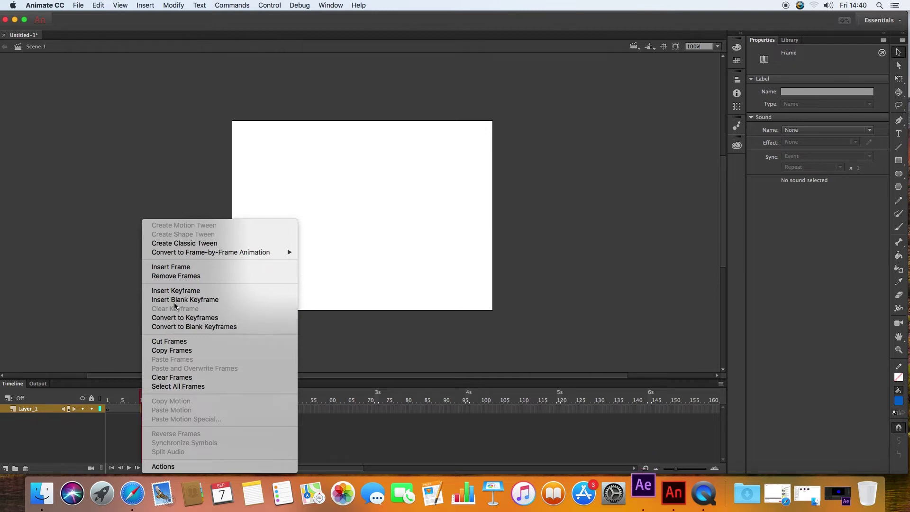
pyautogui.click(175, 268)
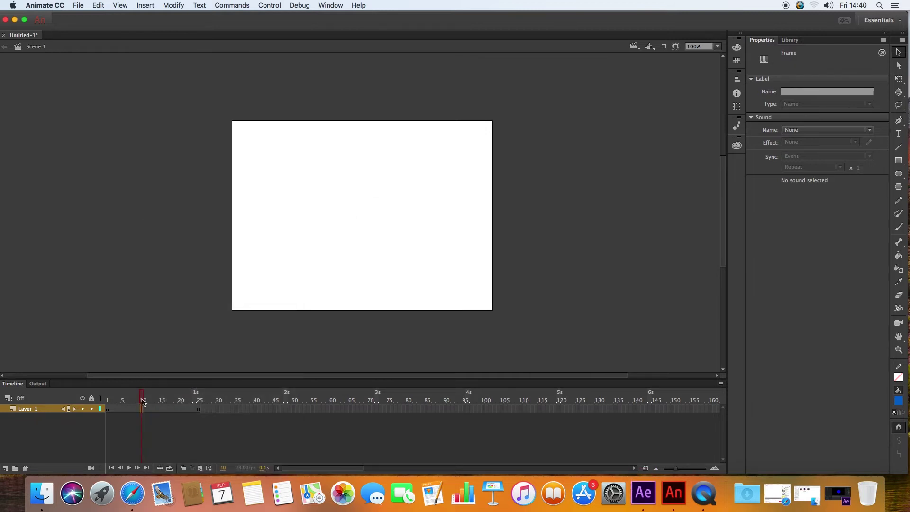
pyautogui.moveTo(145, 401)
pyautogui.mouseDown()
pyautogui.moveTo(199, 400)
pyautogui.moveTo(146, 401)
pyautogui.mouseUp()
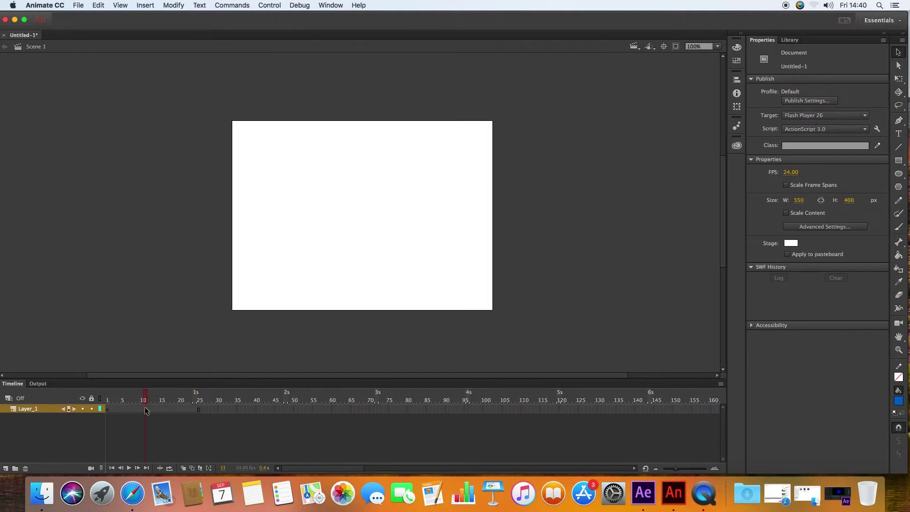
pyautogui.rightClick(145, 411)
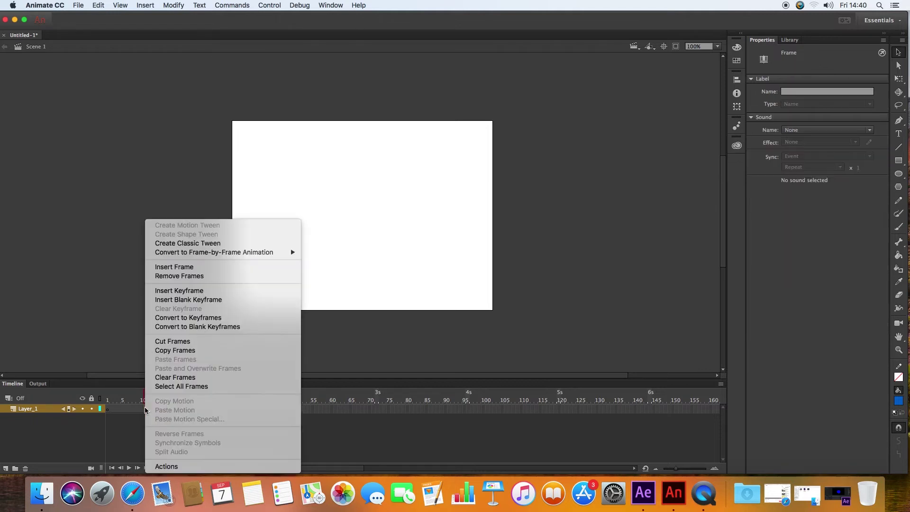
pyautogui.click(183, 291)
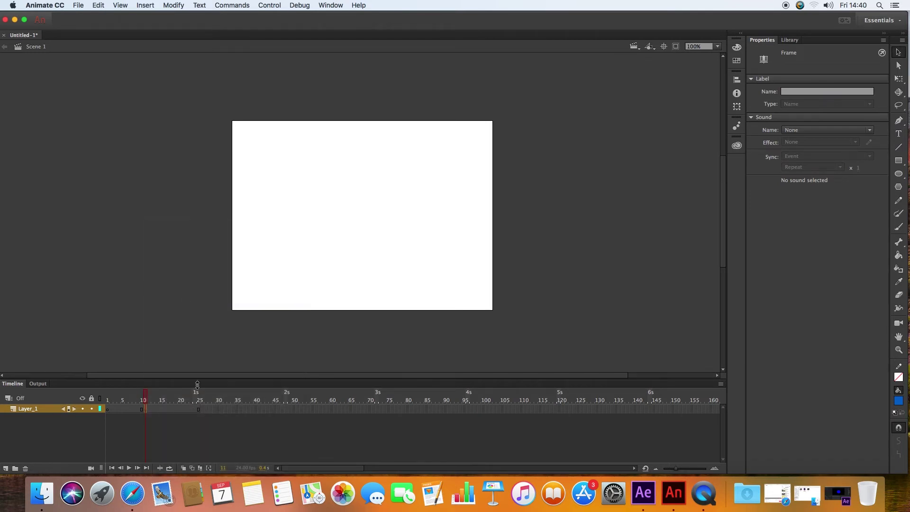
pyautogui.moveTo(146, 399); pyautogui.dragTo(117, 401)
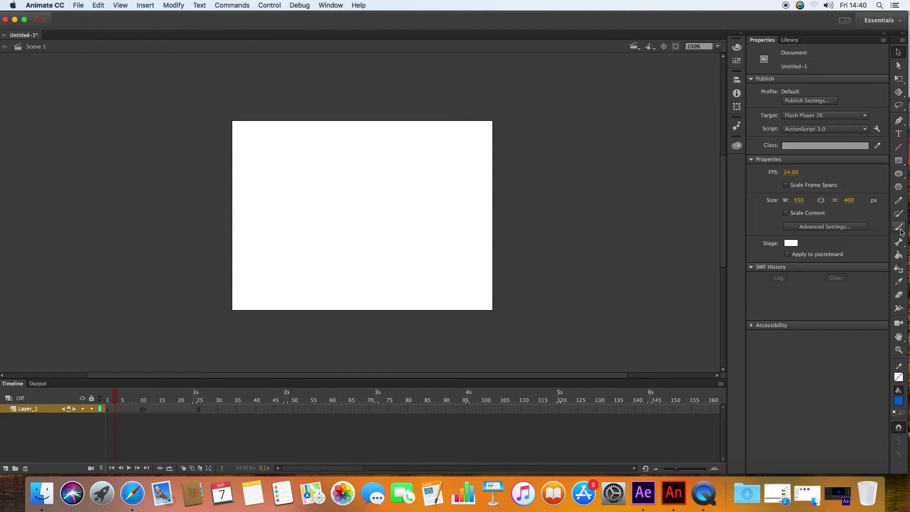
pyautogui.click(899, 175)
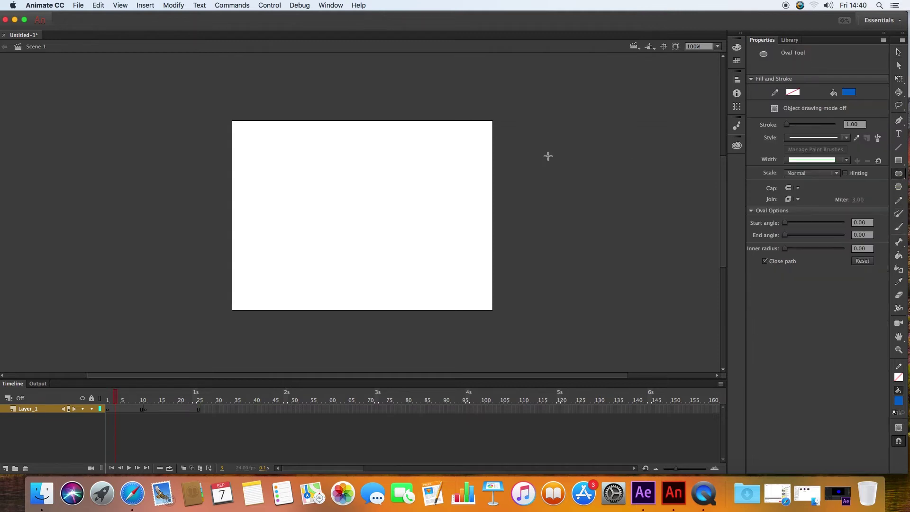
pyautogui.moveTo(317, 152); pyautogui.dragTo(392, 226)
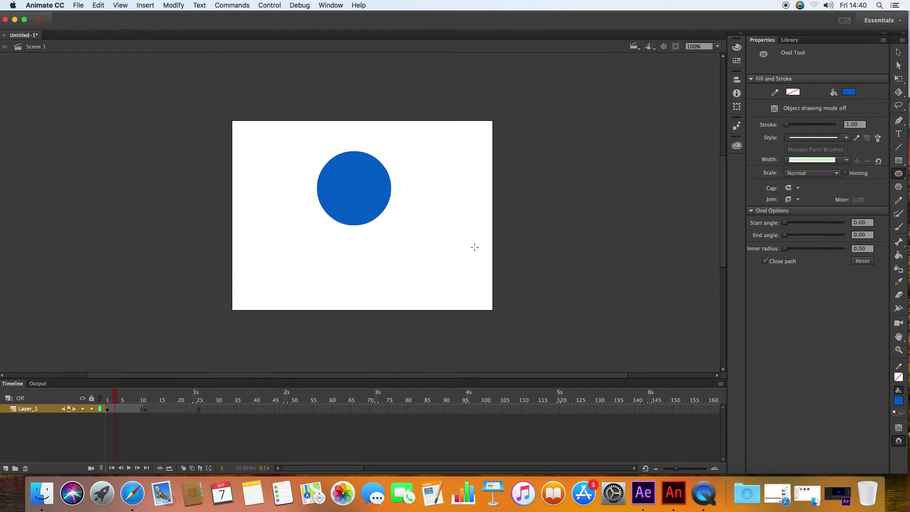
pyautogui.click(898, 52)
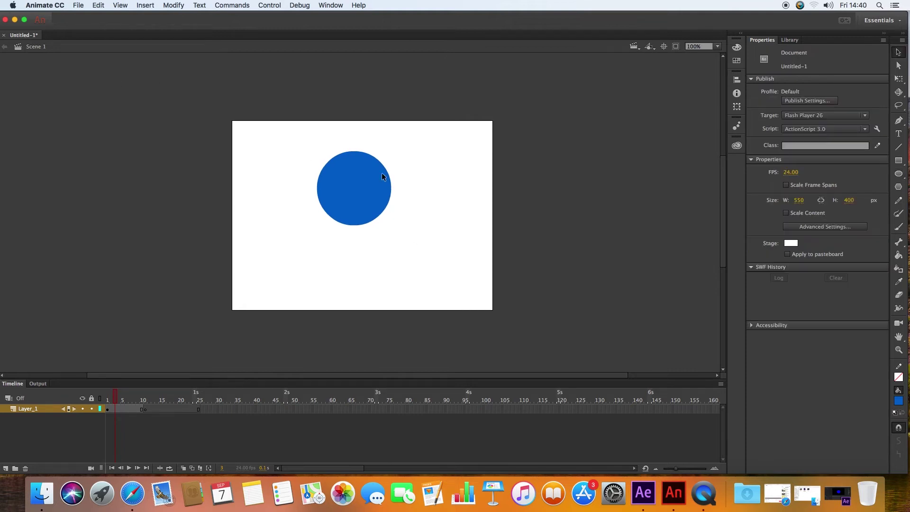
pyautogui.click(342, 195)
pyautogui.press('BackSpace')
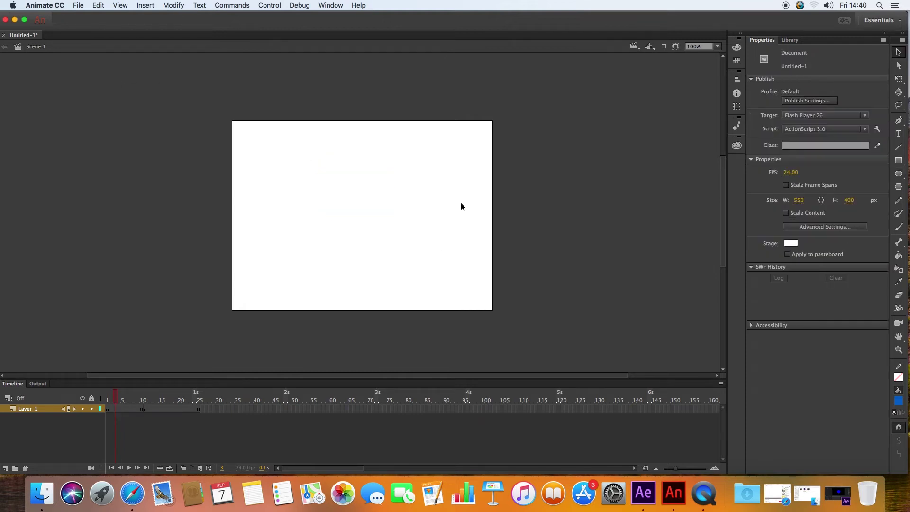
# Brush a blue circle outline on the stage, undoing one stray stroke
pyautogui.click(899, 227)
pyautogui.moveTo(353, 219)
pyautogui.mouseDown()
pyautogui.moveTo(319, 206)
pyautogui.moveTo(315, 183)
pyautogui.moveTo(333, 153)
pyautogui.moveTo(371, 156)
pyautogui.moveTo(377, 171)
pyautogui.moveTo(349, 219)
pyautogui.mouseUp()
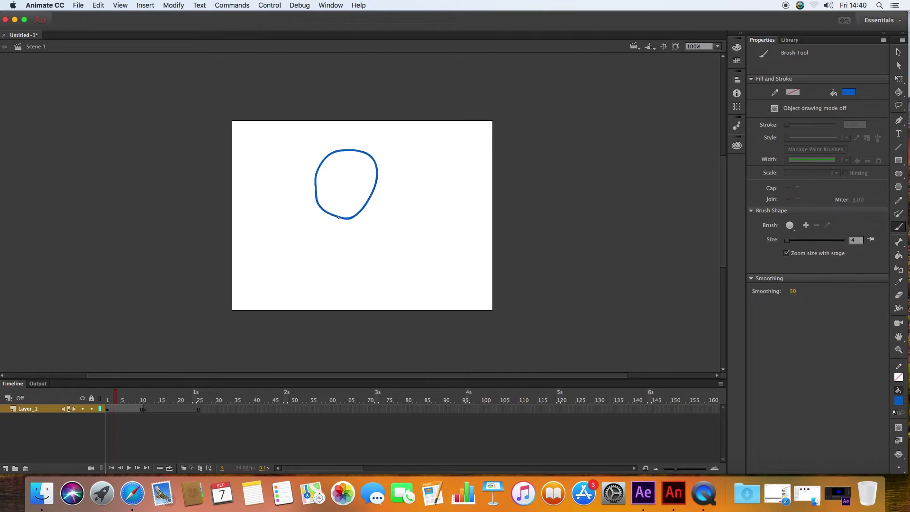
pyautogui.moveTo(355, 220)
pyautogui.mouseDown()
pyautogui.moveTo(375, 196)
pyautogui.moveTo(381, 169)
pyautogui.moveTo(381, 195)
pyautogui.moveTo(360, 217)
pyautogui.moveTo(377, 195)
pyautogui.mouseUp()
pyautogui.press('super+z')
pyautogui.press('super+z')
pyautogui.click(123, 399)
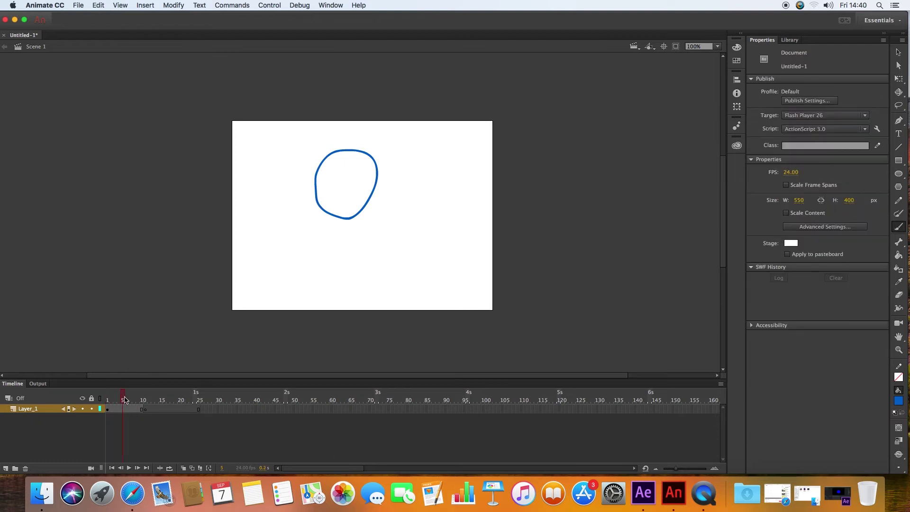
pyautogui.moveTo(125, 399)
pyautogui.mouseDown()
pyautogui.moveTo(139, 400)
pyautogui.moveTo(114, 399)
pyautogui.moveTo(135, 398)
pyautogui.mouseUp()
pyautogui.moveTo(112, 399); pyautogui.dragTo(119, 399)
# Select and delete the circle, undo the deletion, then deselect it
pyautogui.click(898, 52)
pyautogui.click(346, 218)
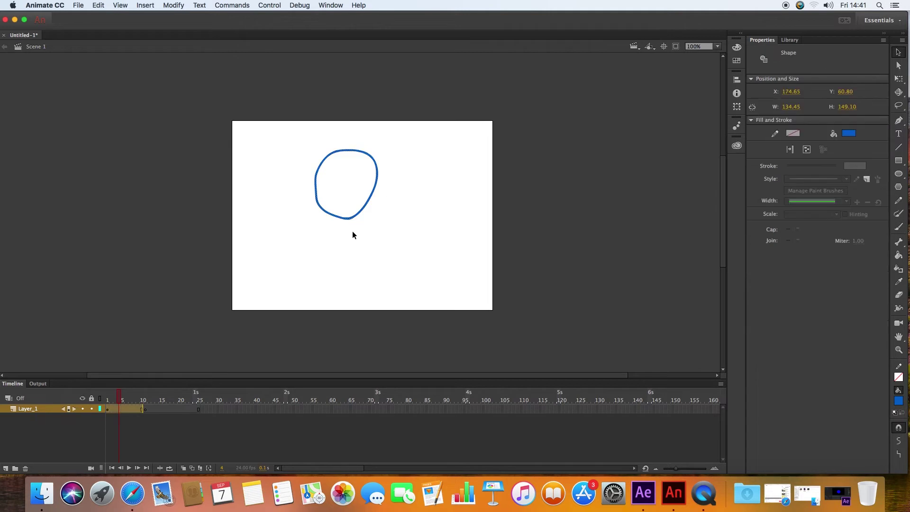
pyautogui.press('Delete')
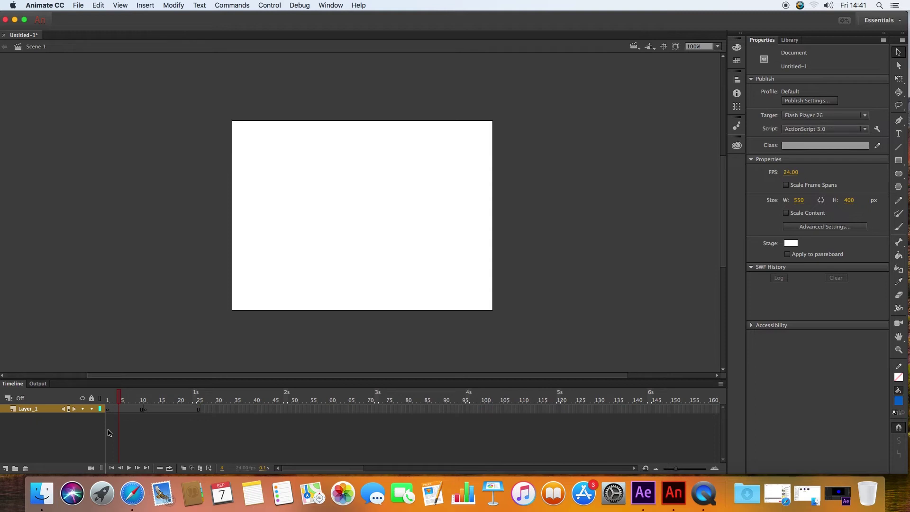
pyautogui.press('super+z')
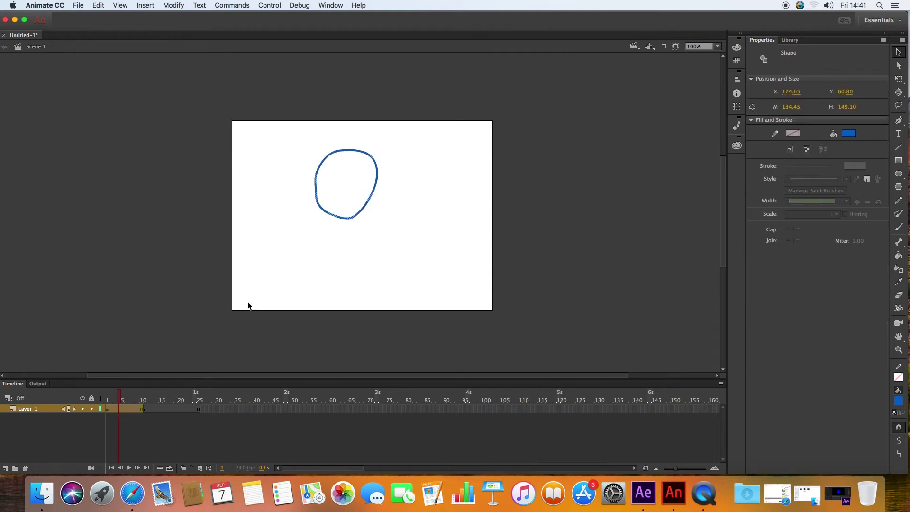
pyautogui.click(385, 206)
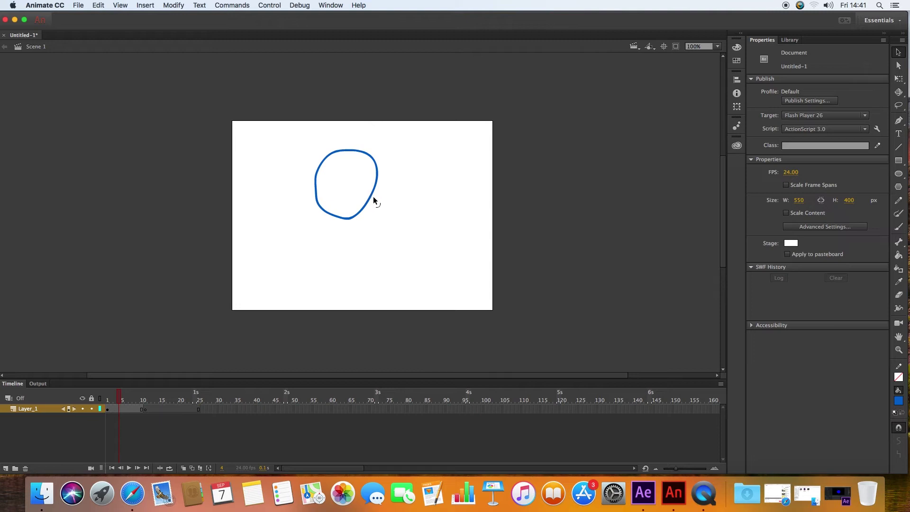
# Reshape the circle's right edge to smooth its lower-right bulge
pyautogui.moveTo(374, 198); pyautogui.dragTo(371, 198)
pyautogui.moveTo(364, 215); pyautogui.dragTo(367, 206)
pyautogui.moveTo(120, 394); pyautogui.dragTo(199, 412)
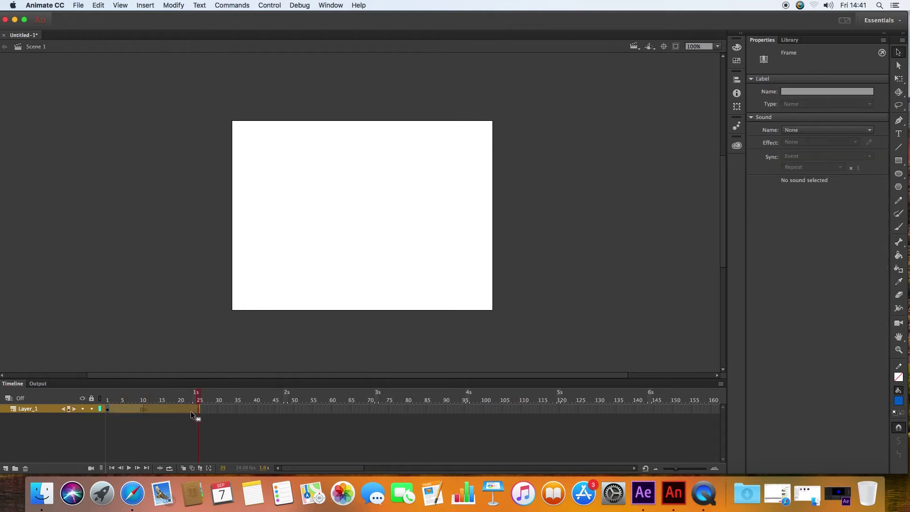
pyautogui.click(134, 409)
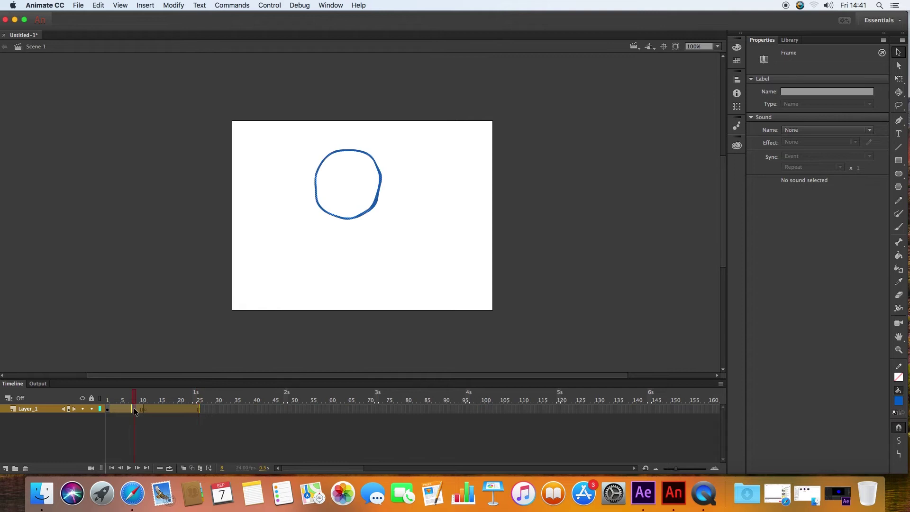
# Convert the frames after frame 1 to blank keyframes and scrub to confirm they're empty
pyautogui.click(205, 422)
pyautogui.moveTo(197, 408); pyautogui.dragTo(113, 411)
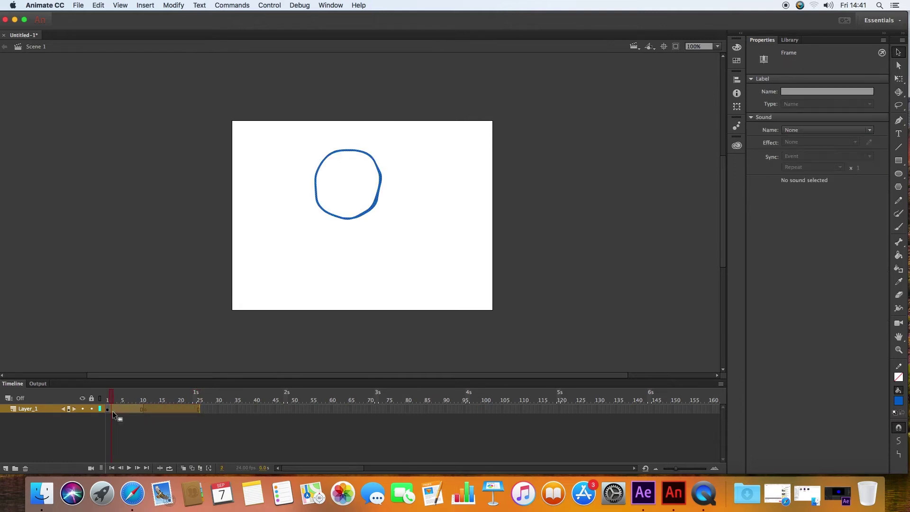
pyautogui.rightClick(166, 411)
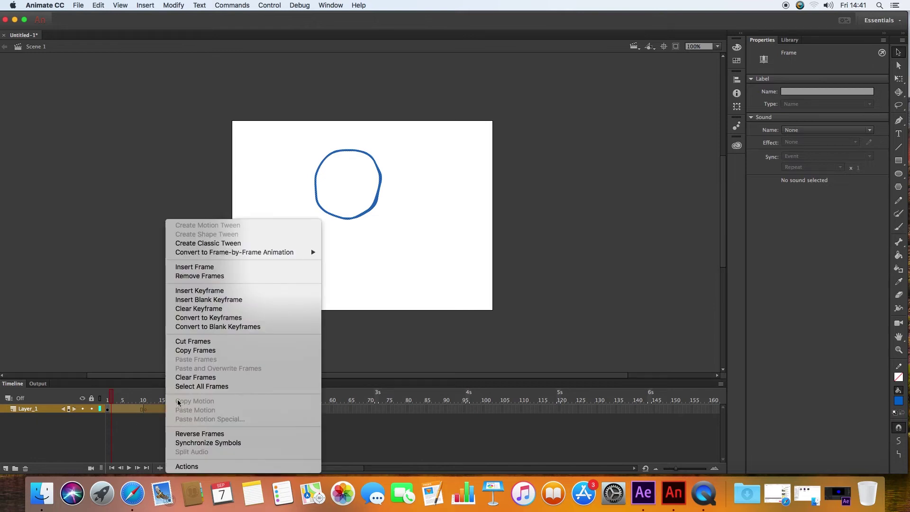
pyautogui.click(217, 326)
pyautogui.moveTo(137, 400); pyautogui.dragTo(110, 398)
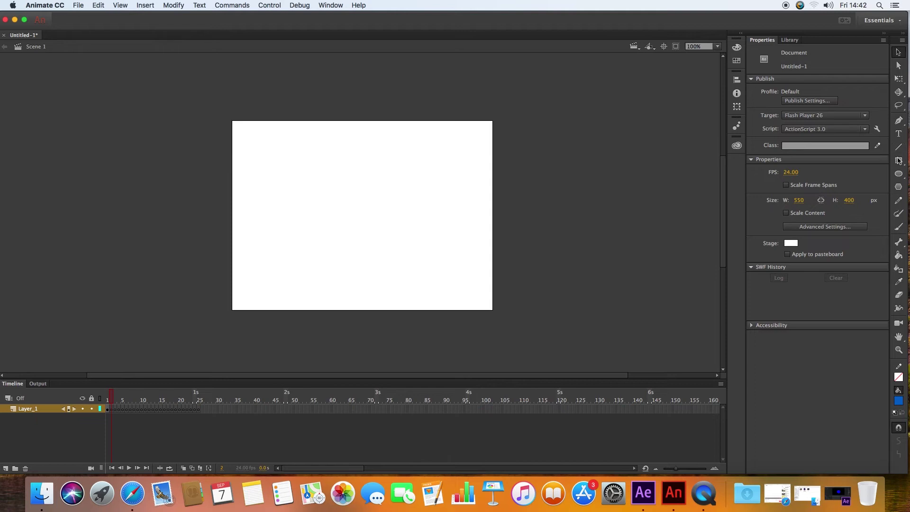
pyautogui.click(899, 227)
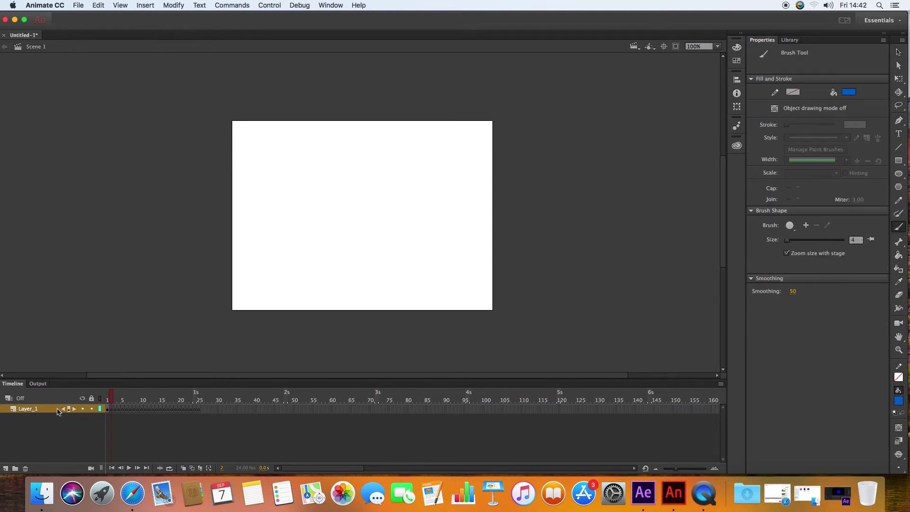
pyautogui.moveTo(349, 249)
pyautogui.mouseDown()
pyautogui.moveTo(330, 243)
pyautogui.moveTo(319, 202)
pyautogui.moveTo(362, 185)
pyautogui.moveTo(382, 217)
pyautogui.moveTo(336, 247)
pyautogui.mouseUp()
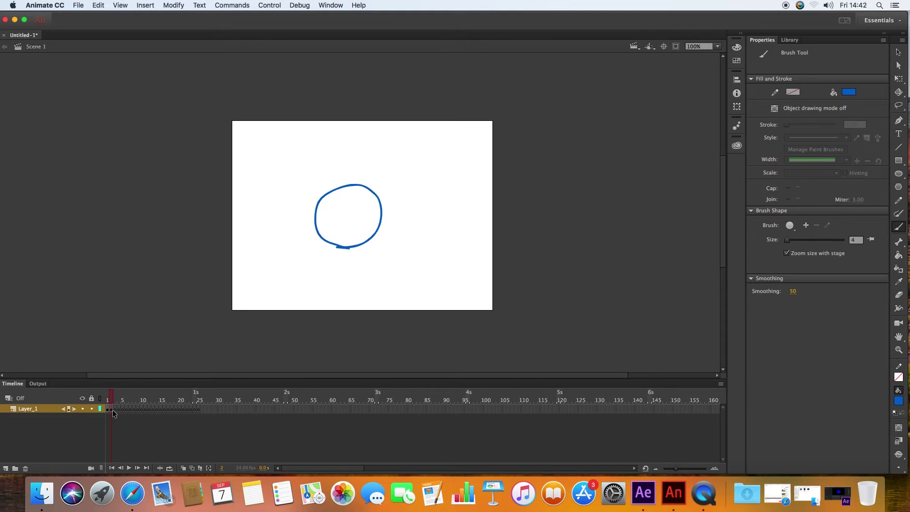
pyautogui.click(107, 397)
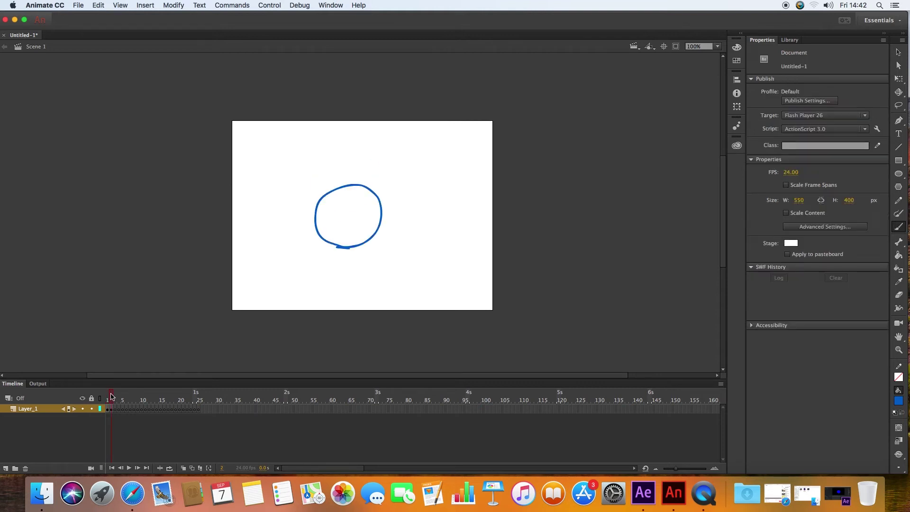
pyautogui.moveTo(107, 397); pyautogui.dragTo(116, 397)
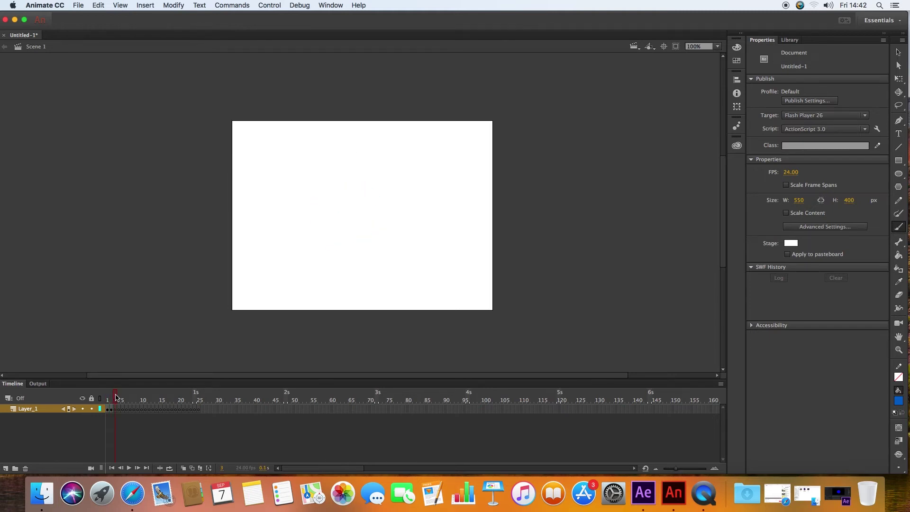
pyautogui.moveTo(358, 256)
pyautogui.mouseDown()
pyautogui.moveTo(339, 251)
pyautogui.moveTo(325, 229)
pyautogui.moveTo(337, 202)
pyautogui.moveTo(364, 200)
pyautogui.moveTo(385, 214)
pyautogui.moveTo(382, 242)
pyautogui.moveTo(355, 256)
pyautogui.mouseUp()
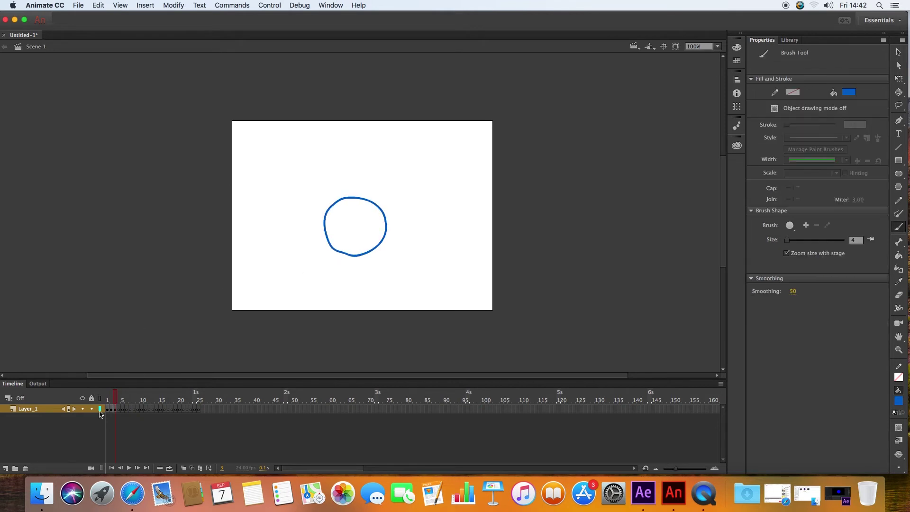
pyautogui.moveTo(116, 398)
pyautogui.mouseDown()
pyautogui.moveTo(108, 399)
pyautogui.moveTo(116, 399)
pyautogui.mouseUp()
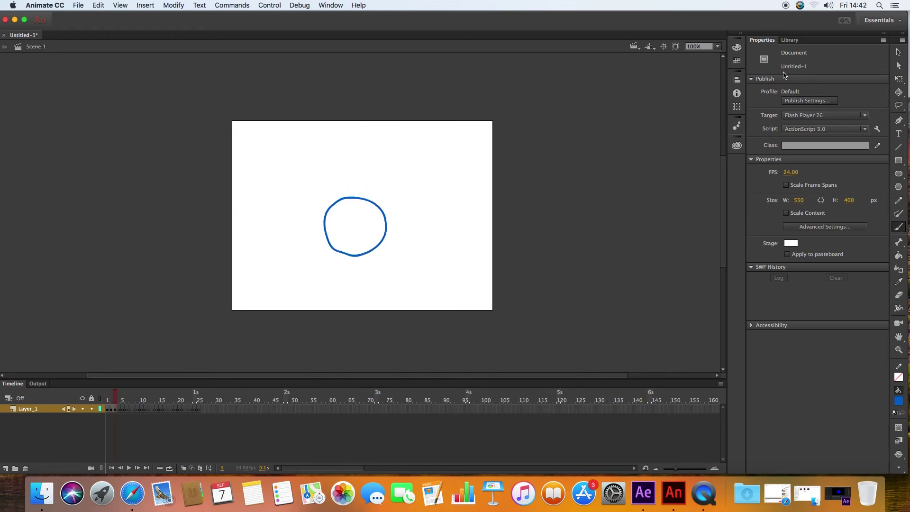
pyautogui.click(898, 52)
pyautogui.click(381, 244)
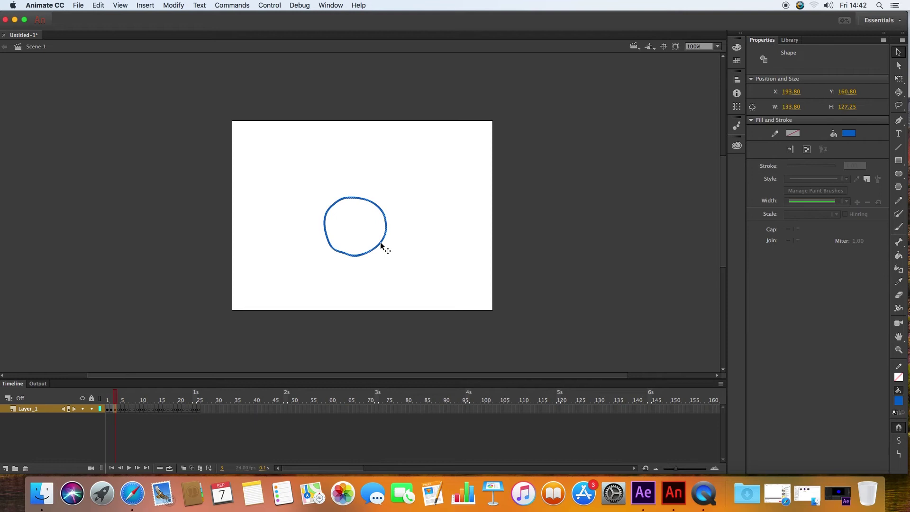
pyautogui.press('Delete')
pyautogui.moveTo(114, 398); pyautogui.dragTo(112, 399)
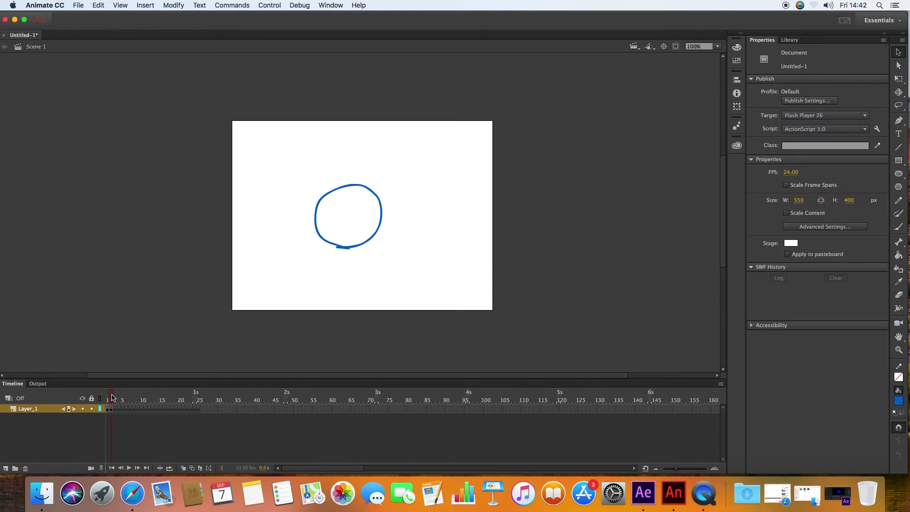
pyautogui.click(355, 249)
pyautogui.press('Delete')
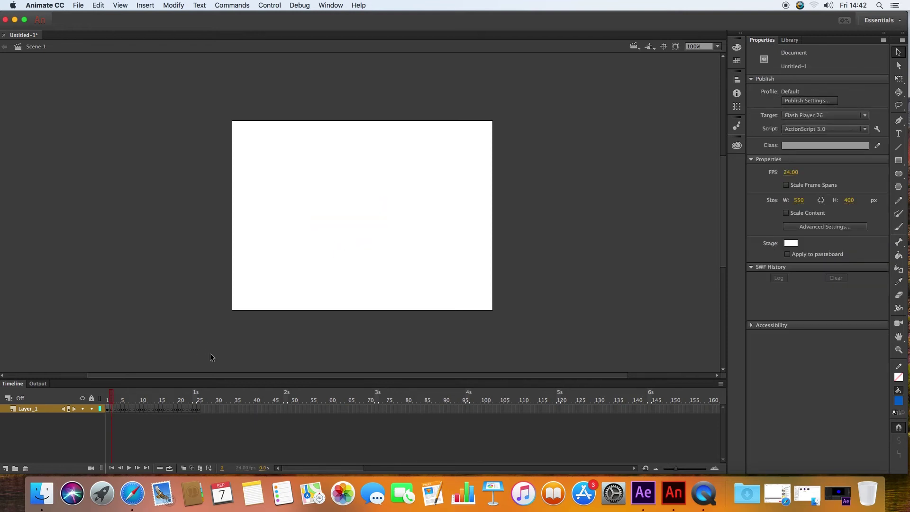
# Turn on onion skinning, widen its range to earlier frames, and return to frame 2
pyautogui.click(184, 469)
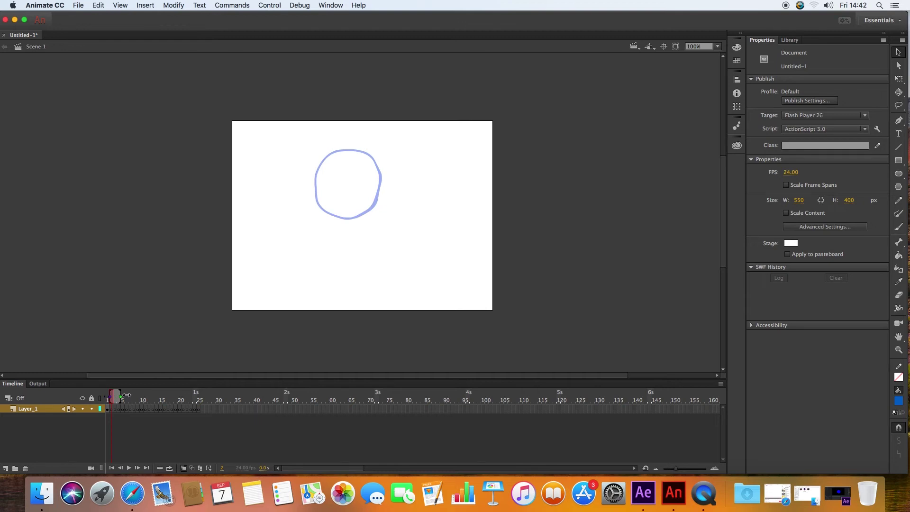
pyautogui.moveTo(113, 397); pyautogui.dragTo(179, 428)
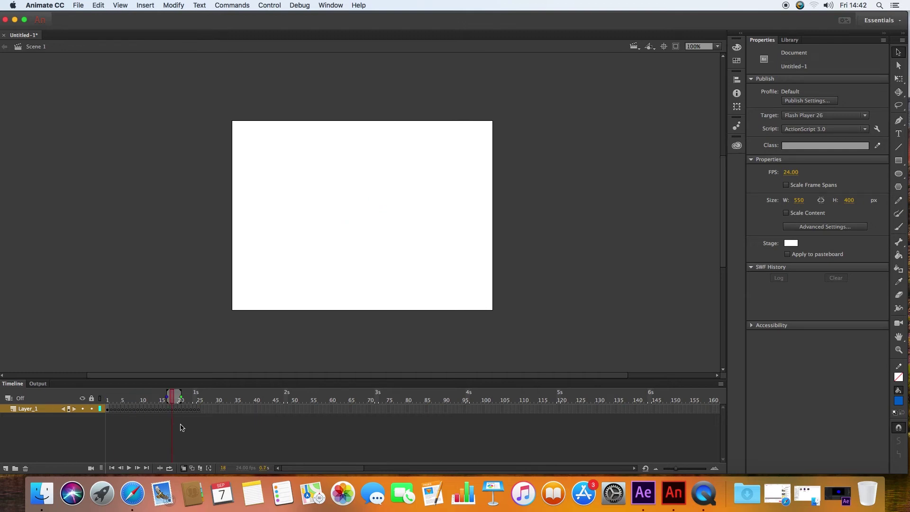
pyautogui.moveTo(167, 397); pyautogui.dragTo(163, 397)
pyautogui.moveTo(169, 398); pyautogui.dragTo(115, 400)
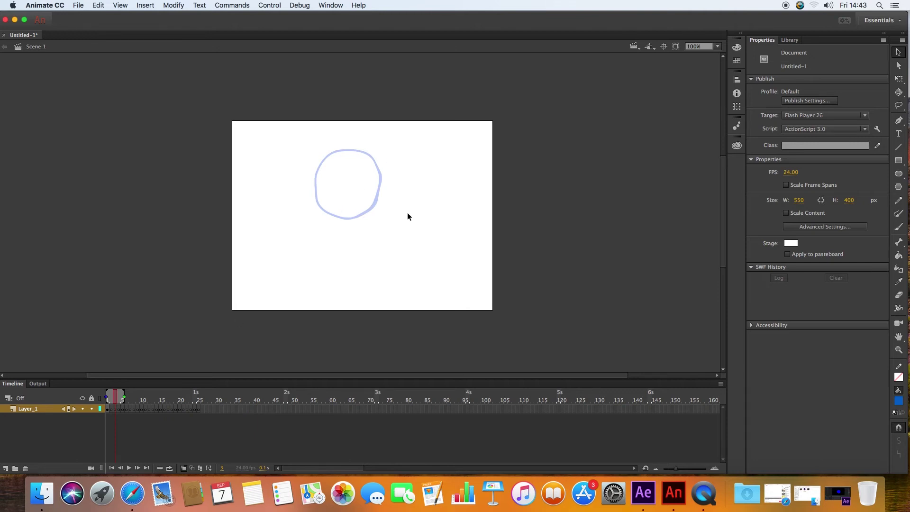
pyautogui.click(113, 396)
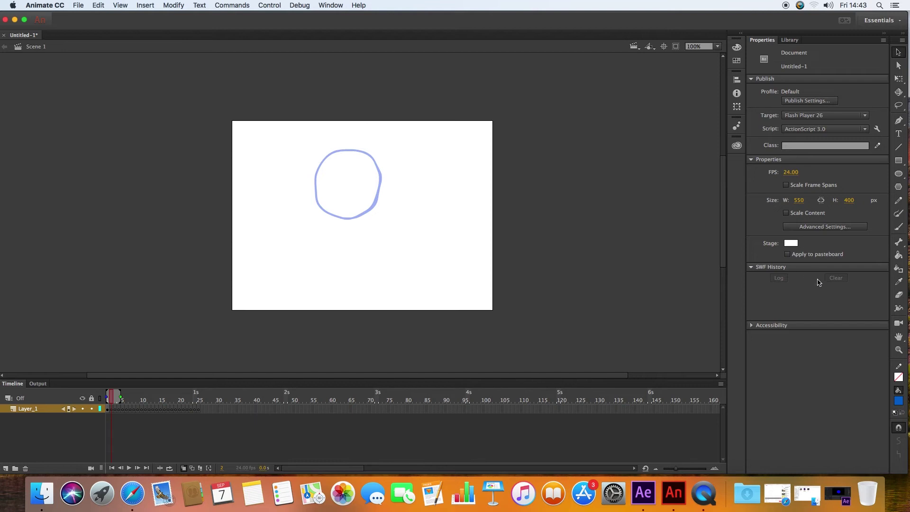
pyautogui.click(899, 225)
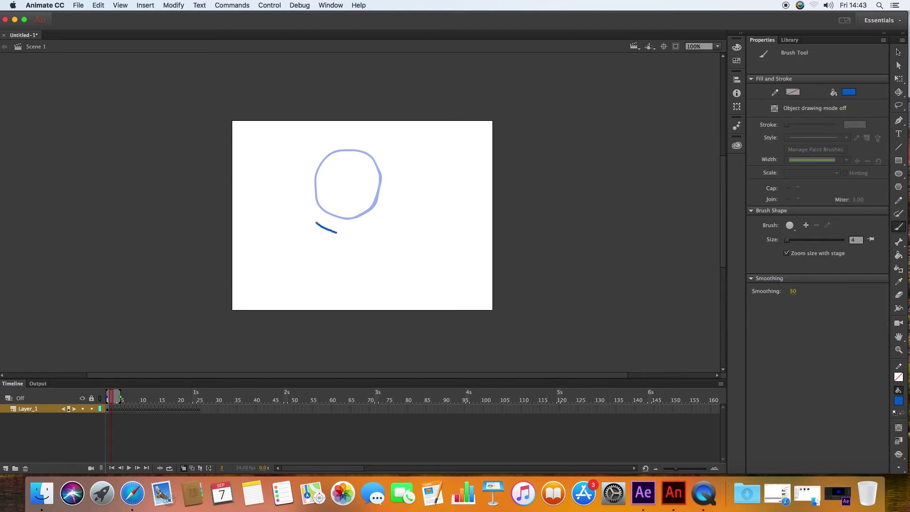
# Draw slightly lower circles on frames 2 and 3
pyautogui.moveTo(317, 183)
pyautogui.mouseDown()
pyautogui.moveTo(340, 163)
pyautogui.moveTo(367, 164)
pyautogui.moveTo(386, 203)
pyautogui.moveTo(373, 227)
pyautogui.moveTo(327, 230)
pyautogui.mouseUp()
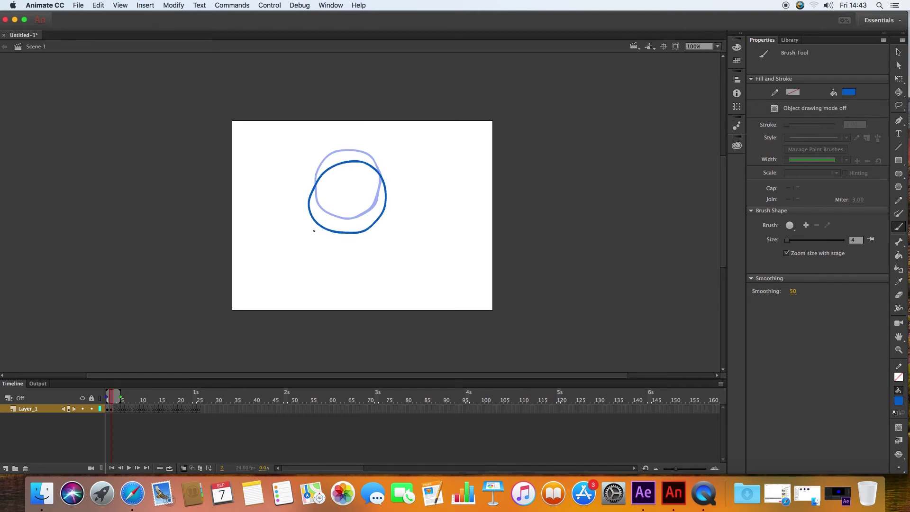
pyautogui.click(114, 397)
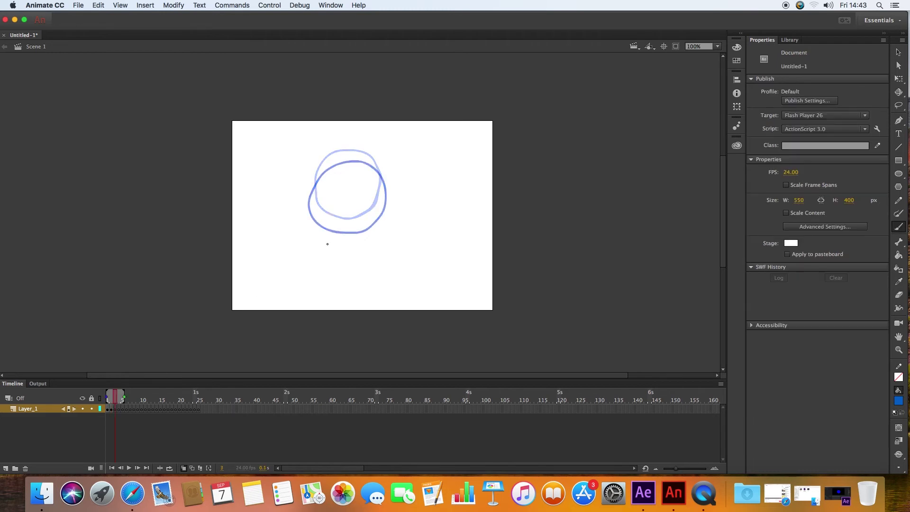
pyautogui.moveTo(337, 253)
pyautogui.mouseDown()
pyautogui.moveTo(318, 239)
pyautogui.moveTo(316, 198)
pyautogui.moveTo(362, 176)
pyautogui.mouseUp()
pyautogui.moveTo(396, 217)
pyautogui.mouseDown()
pyautogui.moveTo(391, 241)
pyautogui.moveTo(359, 258)
pyautogui.moveTo(331, 248)
pyautogui.mouseUp()
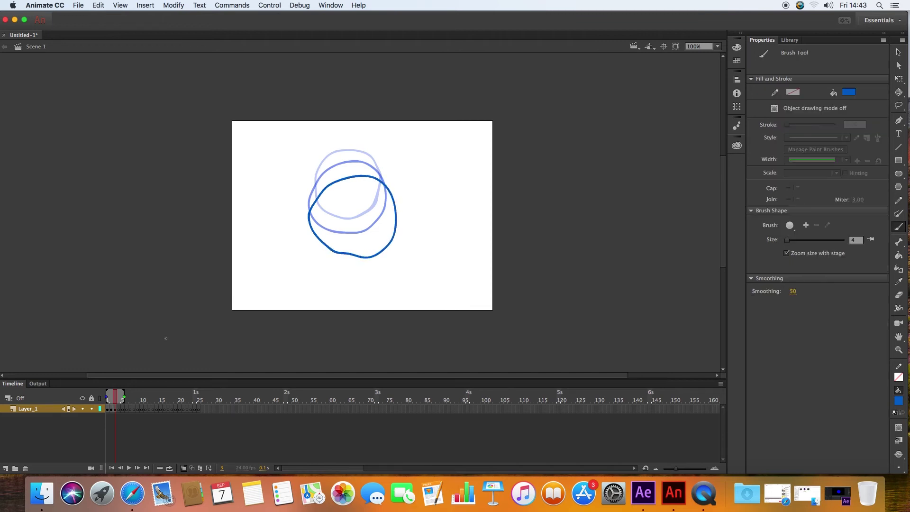
# Draw progressively lower circles on frames 4, 5 and 6, then scrub back to frame 1
pyautogui.press('.')
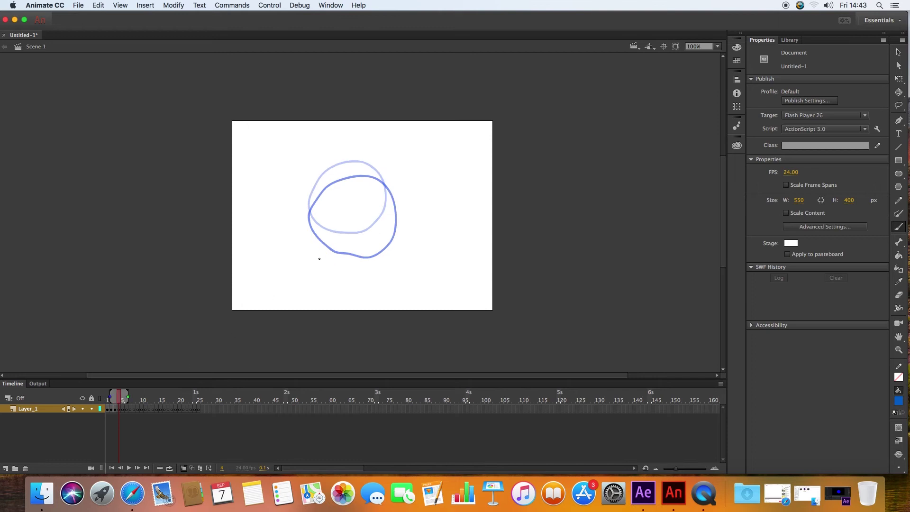
pyautogui.moveTo(346, 271)
pyautogui.mouseDown()
pyautogui.moveTo(317, 260)
pyautogui.moveTo(305, 230)
pyautogui.moveTo(326, 204)
pyautogui.moveTo(359, 193)
pyautogui.moveTo(392, 196)
pyautogui.moveTo(404, 217)
pyautogui.moveTo(399, 246)
pyautogui.moveTo(372, 271)
pyautogui.moveTo(339, 271)
pyautogui.mouseUp()
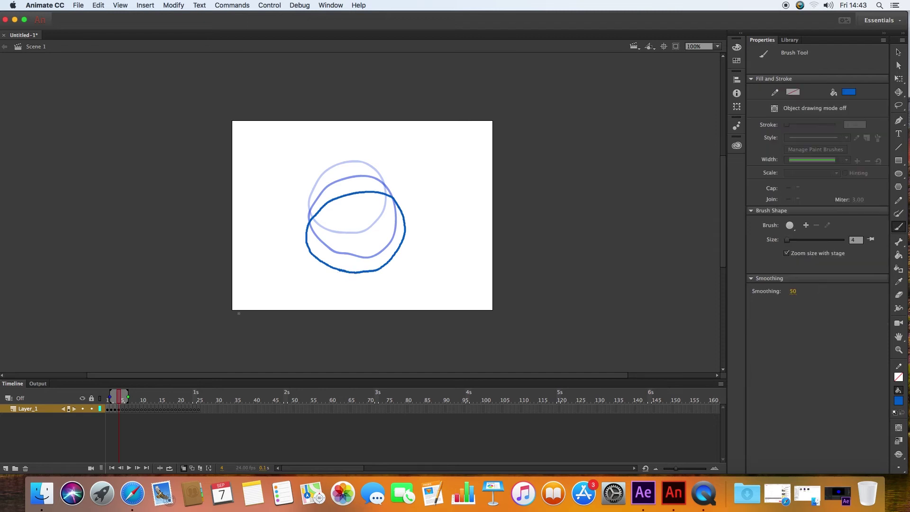
pyautogui.click(122, 401)
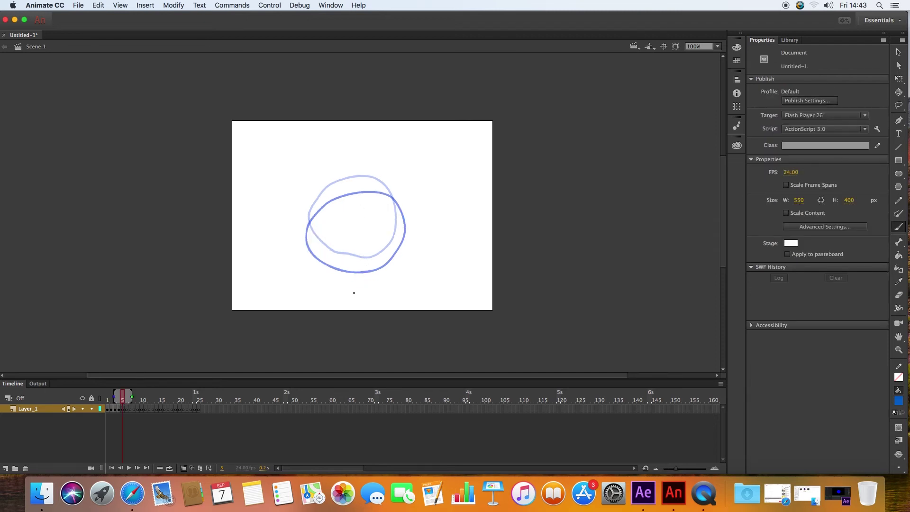
pyautogui.moveTo(345, 290)
pyautogui.mouseDown()
pyautogui.moveTo(311, 273)
pyautogui.moveTo(310, 243)
pyautogui.moveTo(343, 218)
pyautogui.moveTo(391, 221)
pyautogui.moveTo(403, 231)
pyautogui.moveTo(403, 271)
pyautogui.moveTo(385, 290)
pyautogui.moveTo(343, 290)
pyautogui.mouseUp()
pyautogui.click(126, 401)
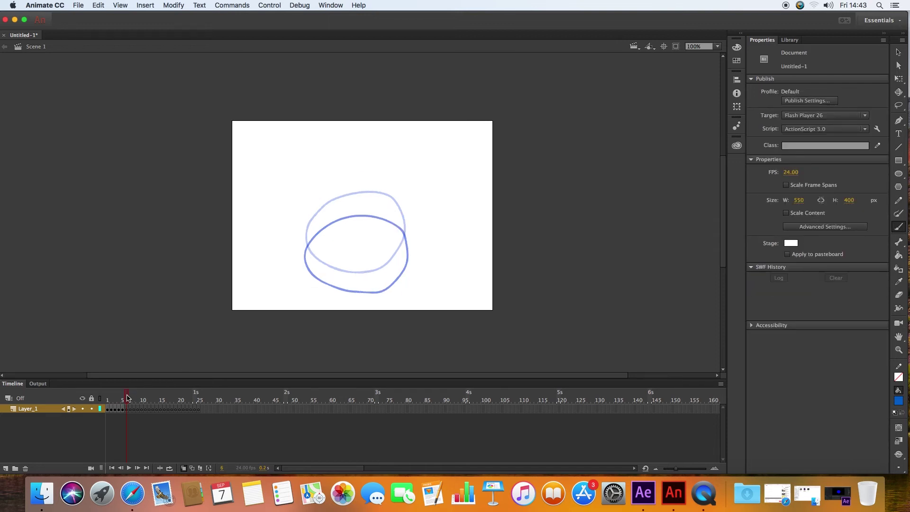
pyautogui.moveTo(343, 307)
pyautogui.mouseDown()
pyautogui.moveTo(316, 275)
pyautogui.moveTo(333, 239)
pyautogui.moveTo(359, 230)
pyautogui.moveTo(399, 239)
pyautogui.moveTo(408, 274)
pyautogui.moveTo(393, 293)
pyautogui.moveTo(341, 306)
pyautogui.mouseUp()
pyautogui.moveTo(126, 397); pyautogui.dragTo(116, 398)
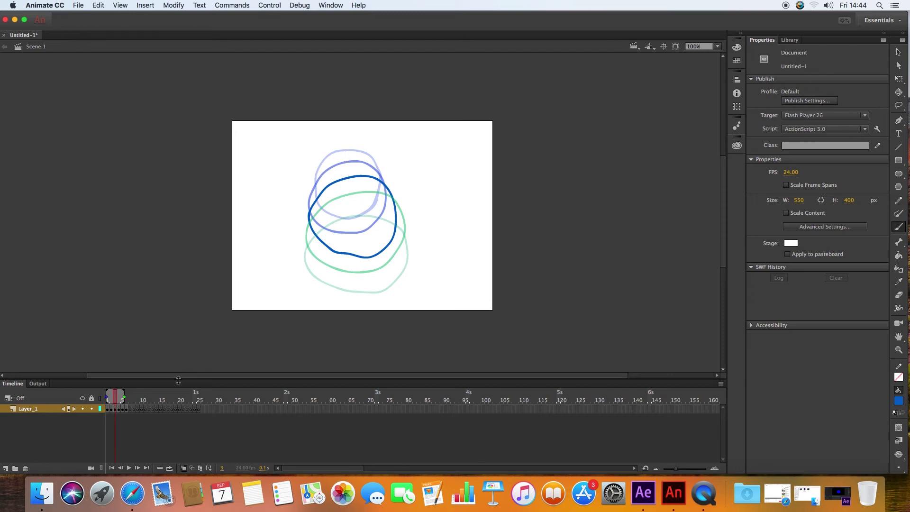
pyautogui.moveTo(115, 398); pyautogui.dragTo(107, 399)
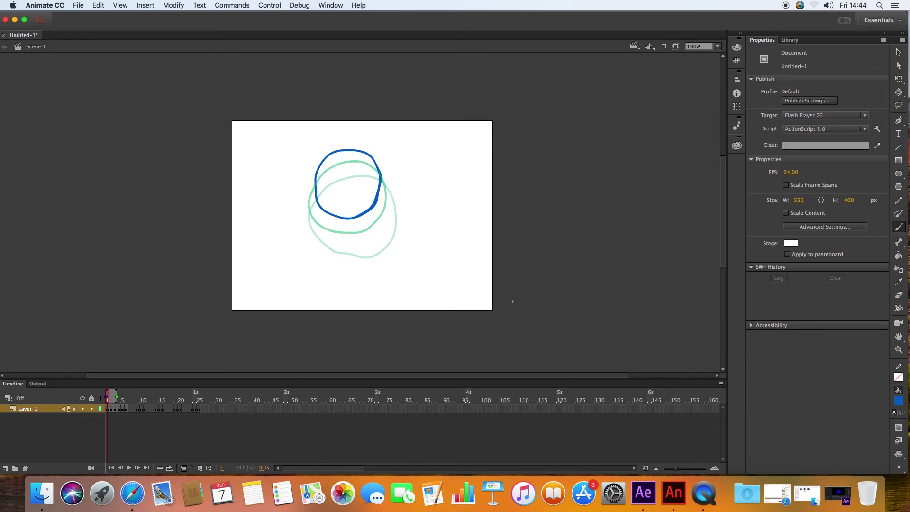
# Play the animation with looping on over frames 1–25, then glance at the After Effects reference
pyautogui.press('Return')
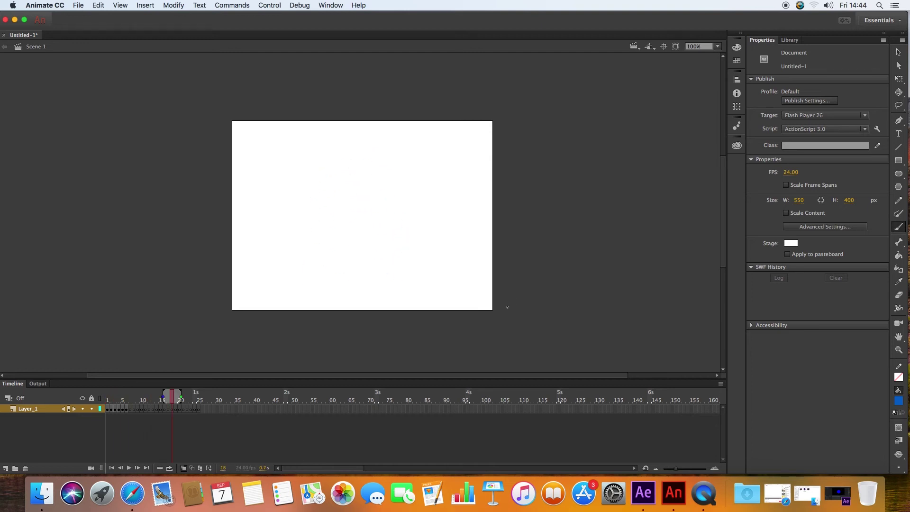
pyautogui.moveTo(108, 398)
pyautogui.mouseDown()
pyautogui.moveTo(123, 401)
pyautogui.moveTo(108, 398)
pyautogui.mouseUp()
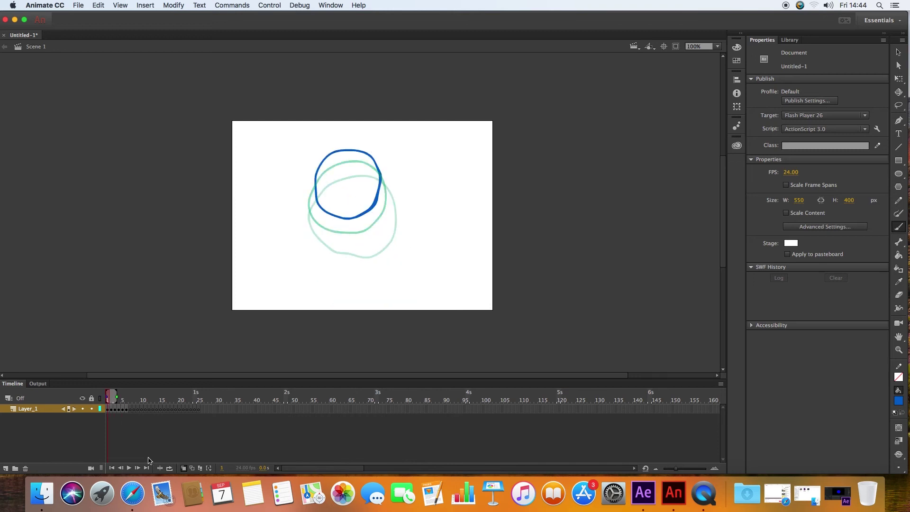
pyautogui.click(169, 468)
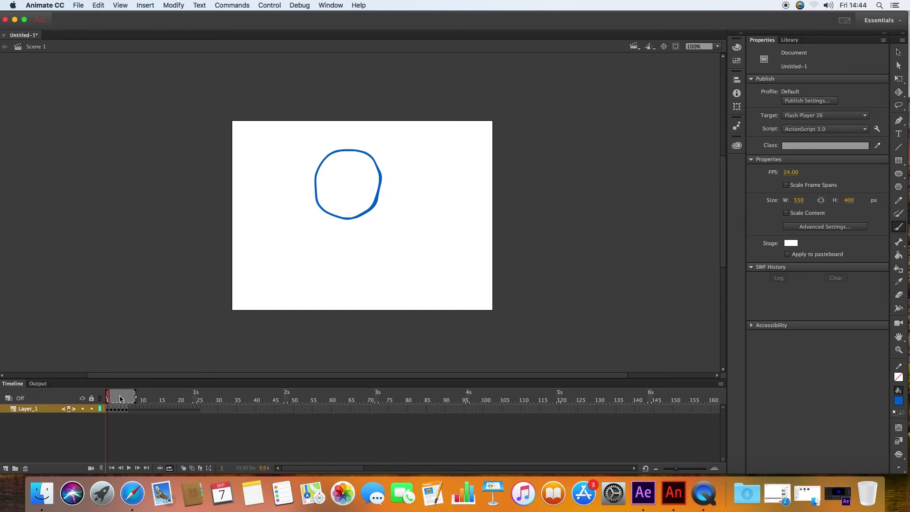
pyautogui.press('Return')
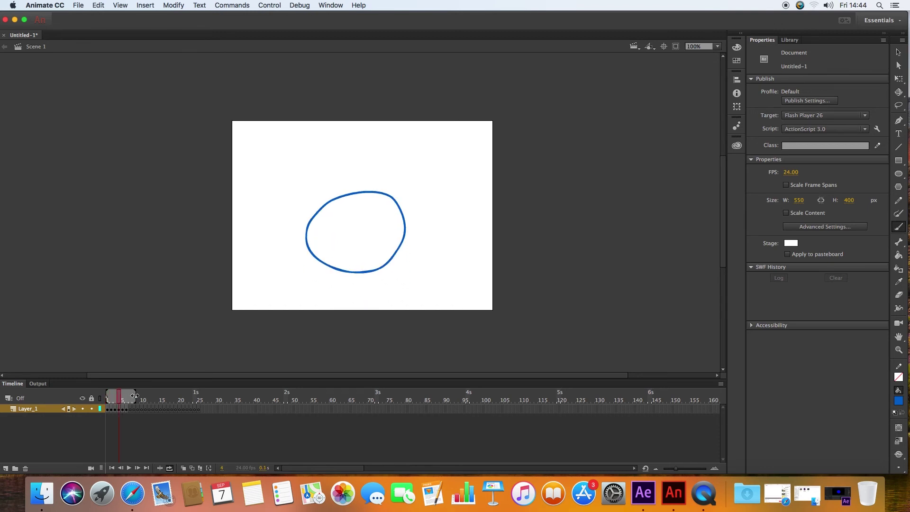
pyautogui.moveTo(135, 395); pyautogui.dragTo(199, 398)
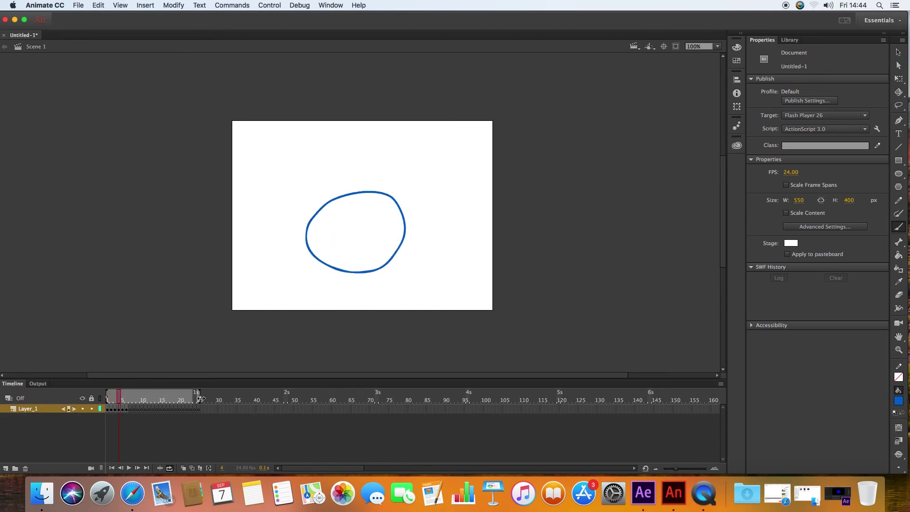
pyautogui.click(837, 493)
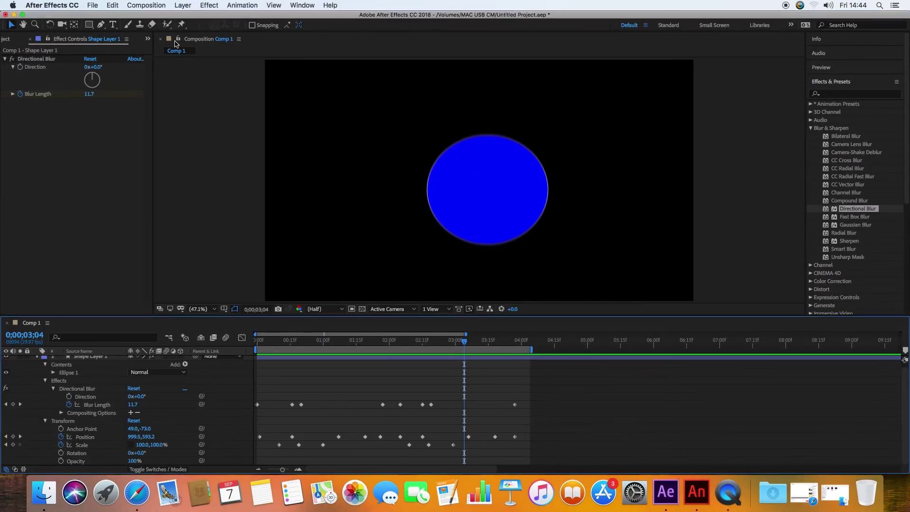
pyautogui.click(14, 14)
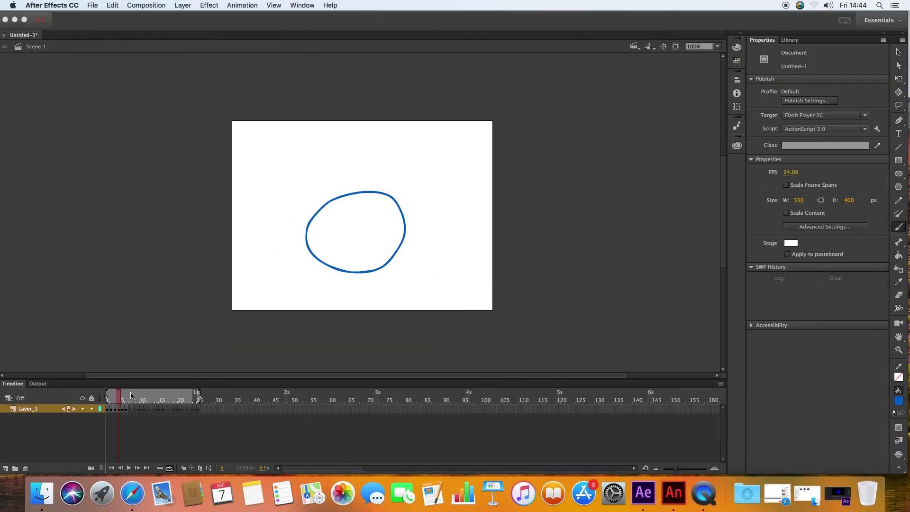
# Shrink the loop range to the drawn frames, play and stop it, then bring back the YouTube reference
pyautogui.moveTo(121, 399)
pyautogui.mouseDown()
pyautogui.moveTo(143, 399)
pyautogui.moveTo(107, 398)
pyautogui.mouseUp()
pyautogui.moveTo(199, 397); pyautogui.dragTo(127, 398)
pyautogui.click(132, 469)
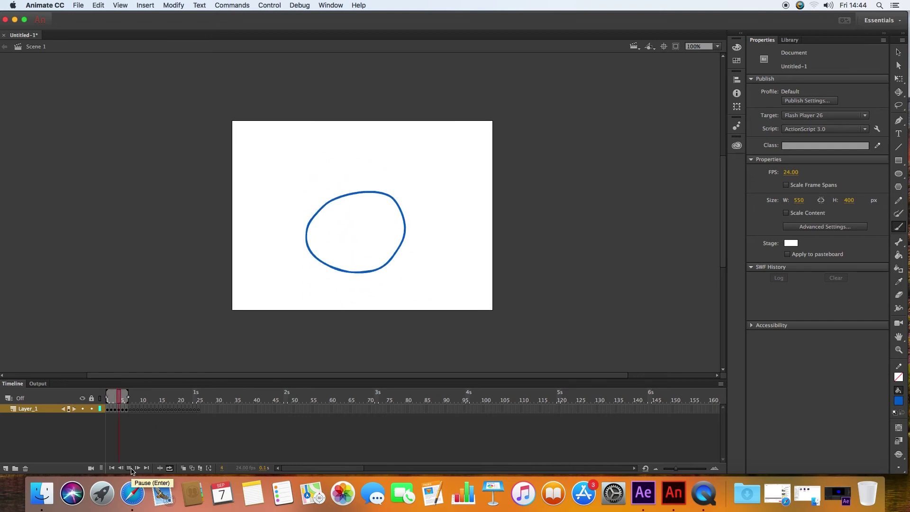
pyautogui.click(132, 469)
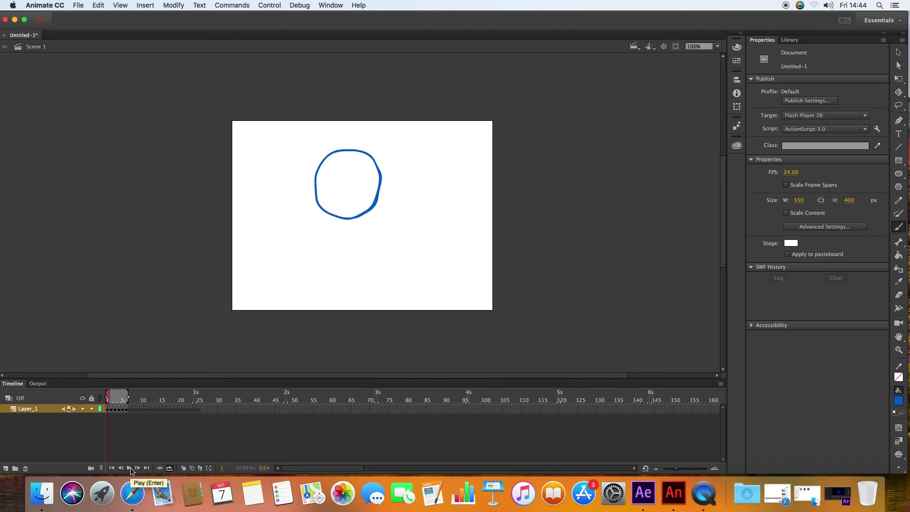
pyautogui.moveTo(109, 399); pyautogui.dragTo(119, 399)
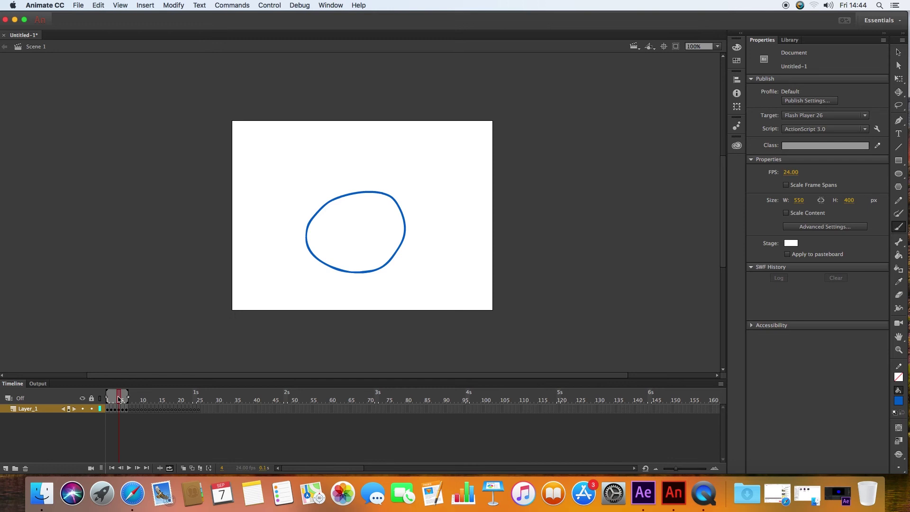
pyautogui.moveTo(119, 398); pyautogui.dragTo(112, 398)
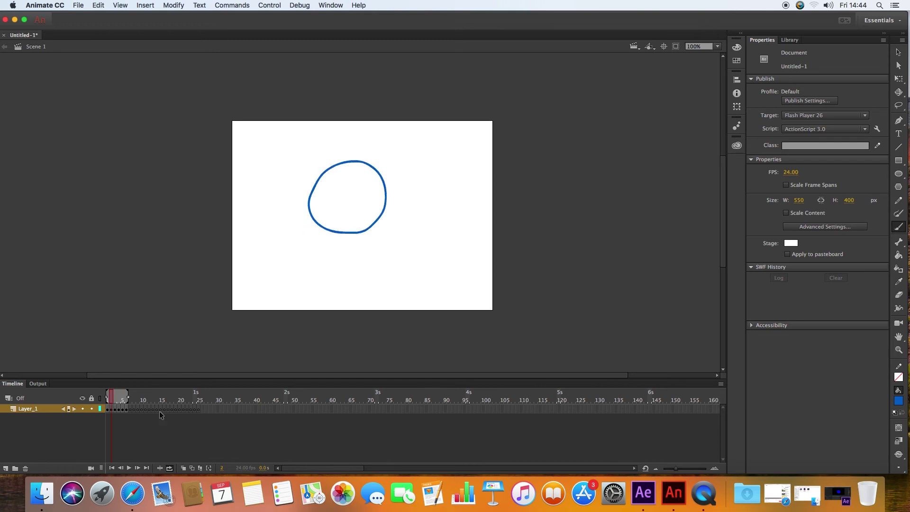
pyautogui.click(773, 492)
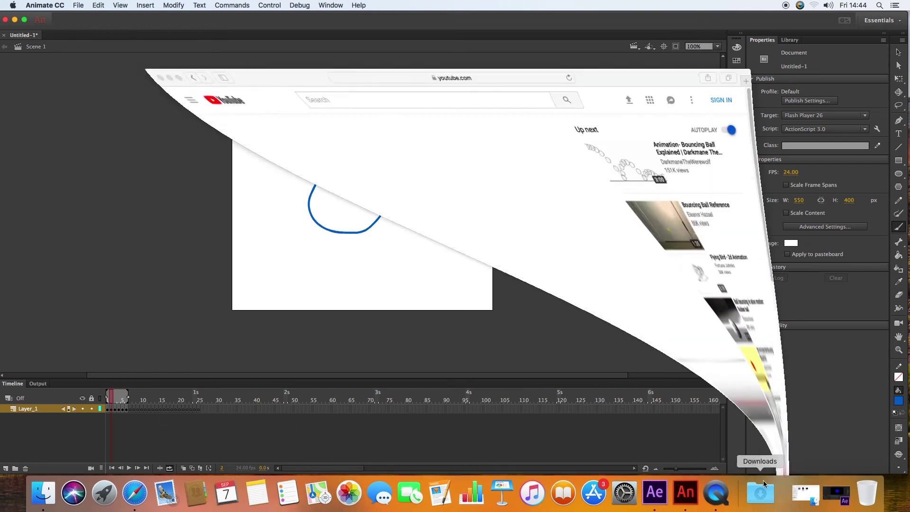
# Replay the bouncing ball reference video from 0:02, then minimize Safari to return to Animate
pyautogui.click(304, 349)
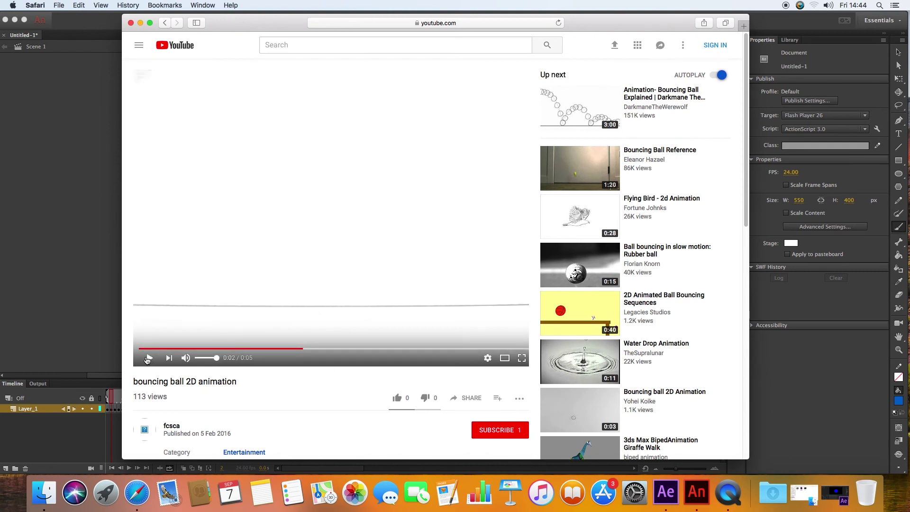
pyautogui.click(148, 359)
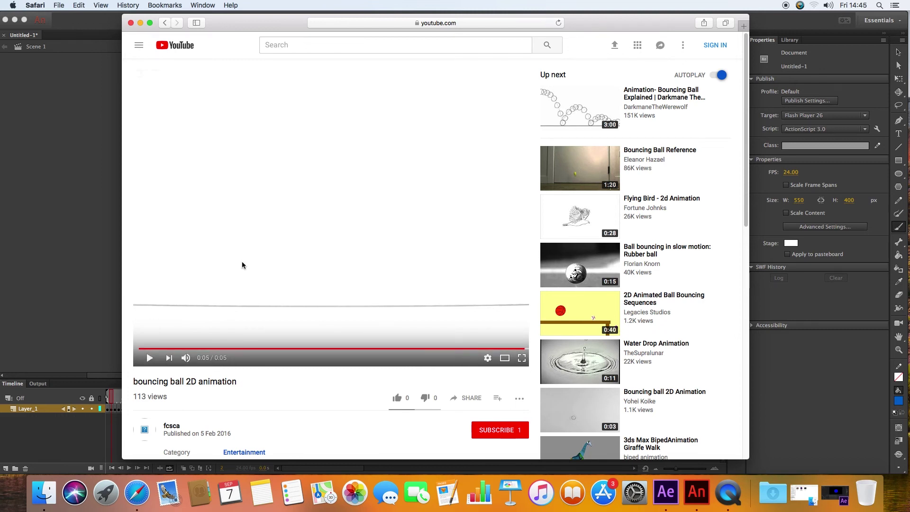
pyautogui.click(141, 23)
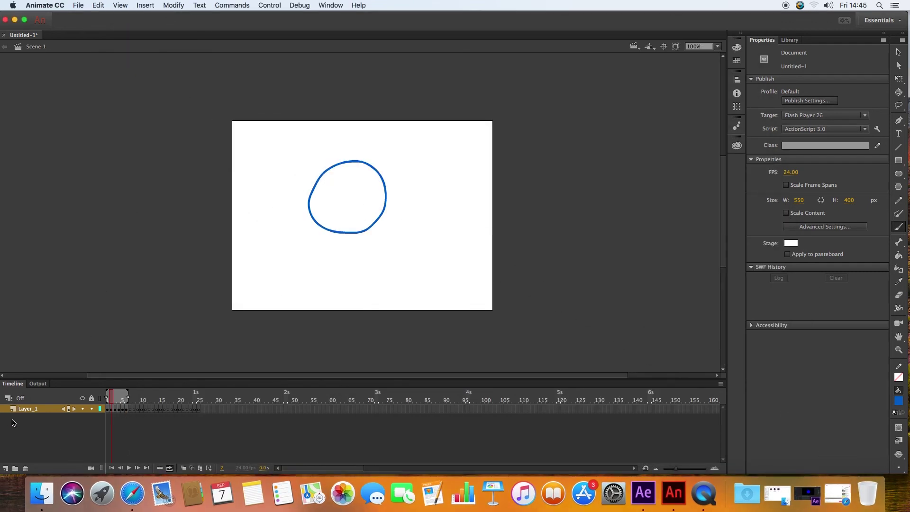
# Add a new Layer_2 and move it below Layer_1
pyautogui.click(6, 468)
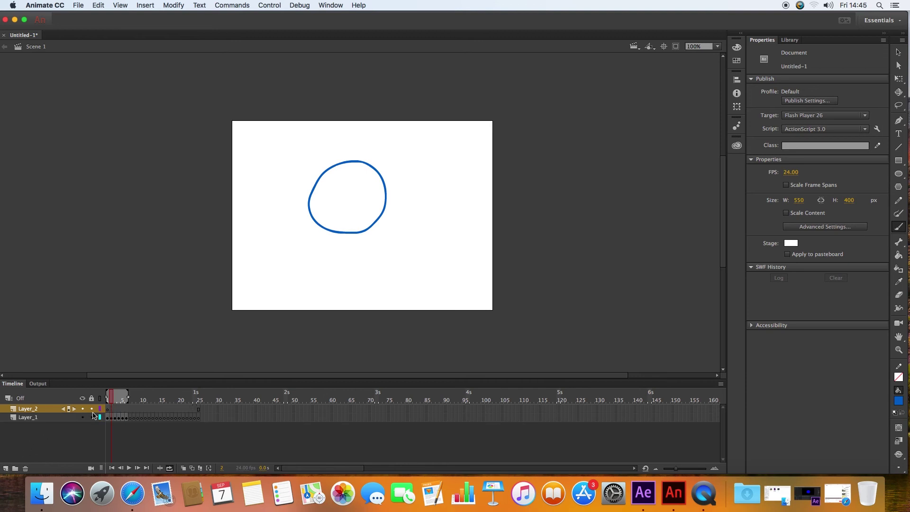
pyautogui.click(30, 411)
pyautogui.moveTo(31, 411); pyautogui.dragTo(31, 425)
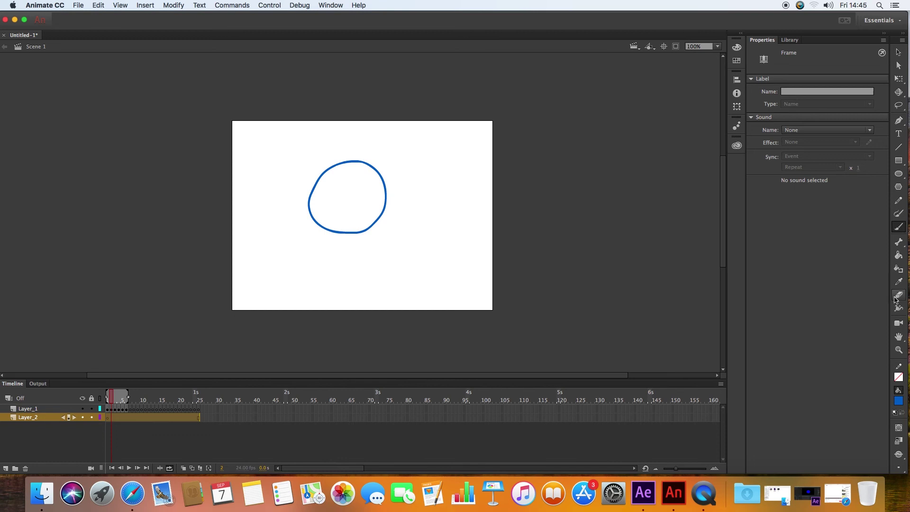
# Brush a horizontal ground line across the lower stage on Layer_2 and lock that layer
pyautogui.click(899, 225)
pyautogui.moveTo(212, 266); pyautogui.dragTo(535, 261)
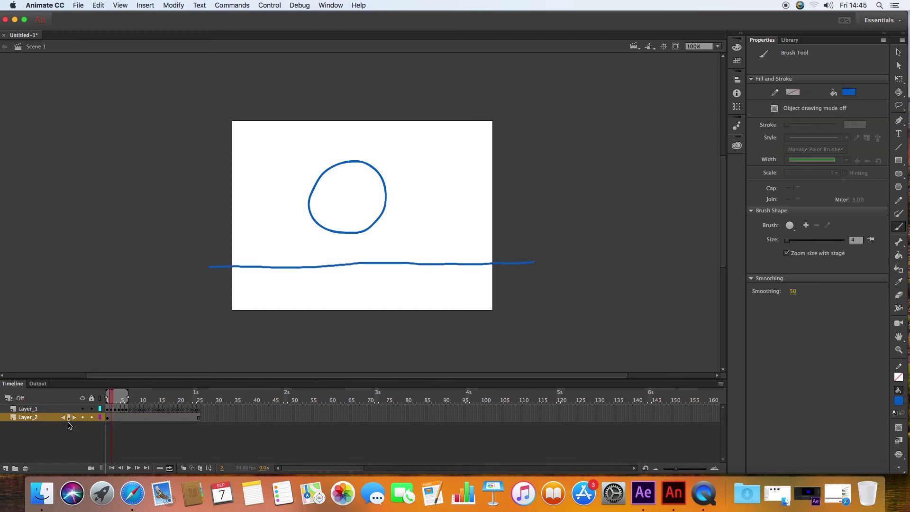
pyautogui.click(108, 399)
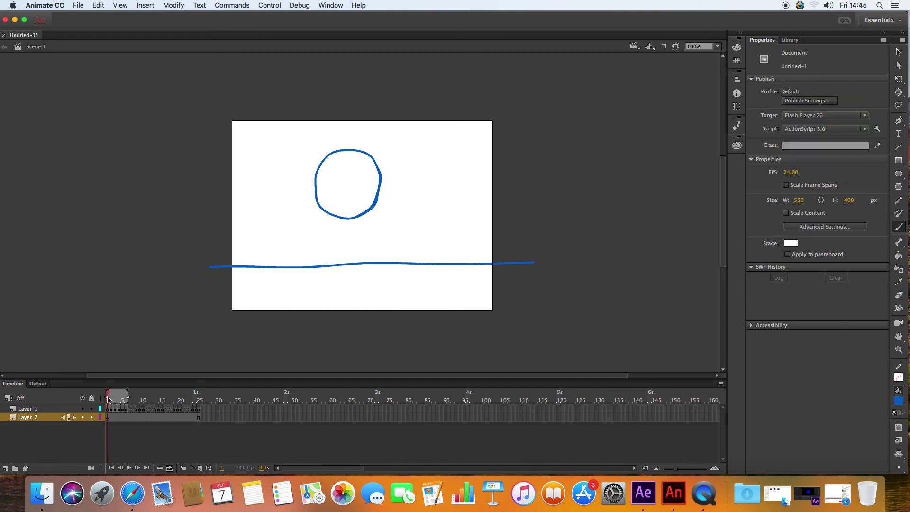
pyautogui.click(91, 417)
# Nudge frame 1's blue circle slightly right and up, then view frame 2 of Layer_1
pyautogui.click(903, 54)
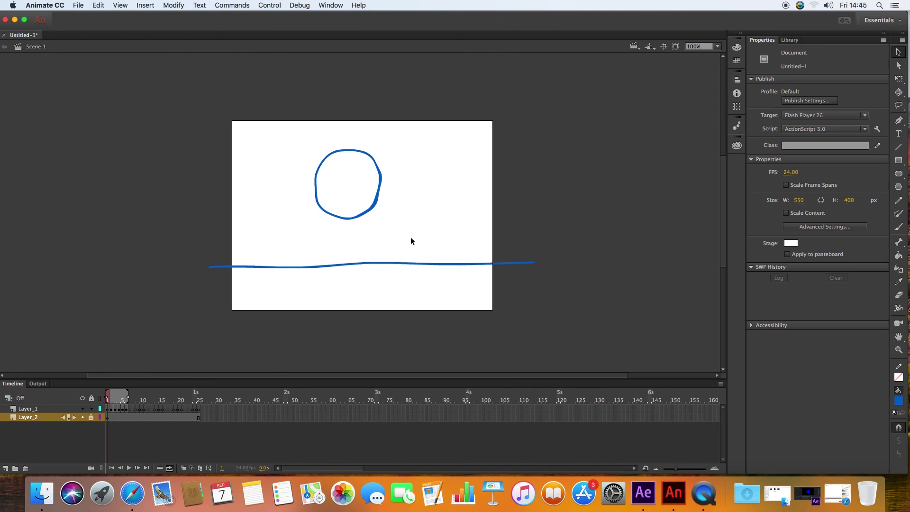
pyautogui.click(381, 186)
pyautogui.click(354, 153)
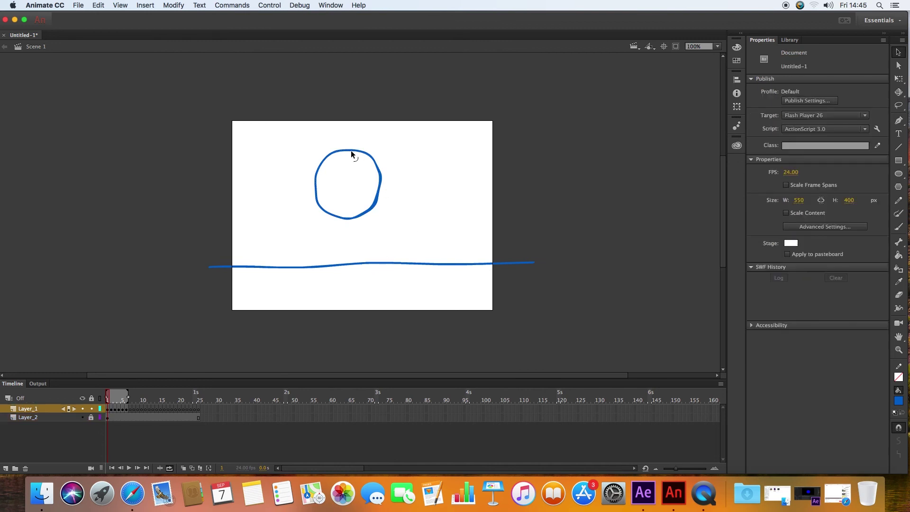
pyautogui.moveTo(302, 138); pyautogui.dragTo(397, 227)
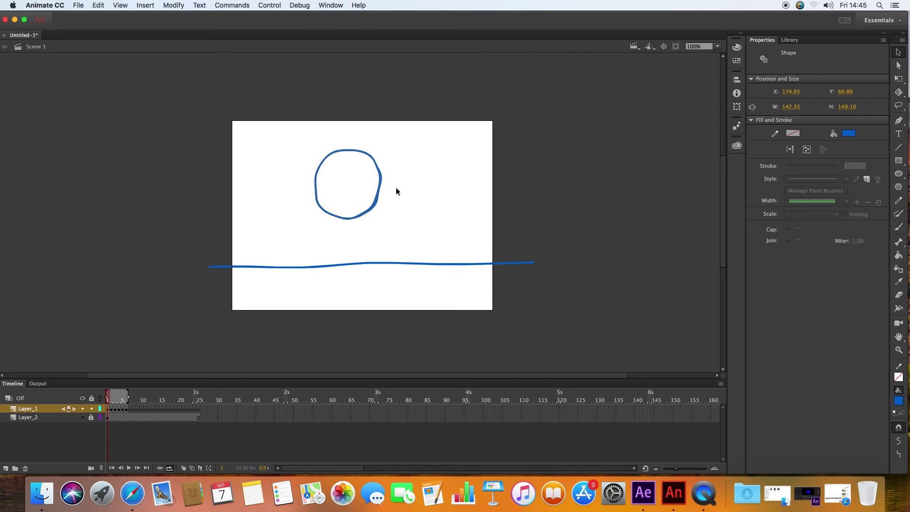
pyautogui.moveTo(379, 188)
pyautogui.mouseDown()
pyautogui.moveTo(407, 180)
pyautogui.moveTo(389, 188)
pyautogui.mouseUp()
pyautogui.click(420, 190)
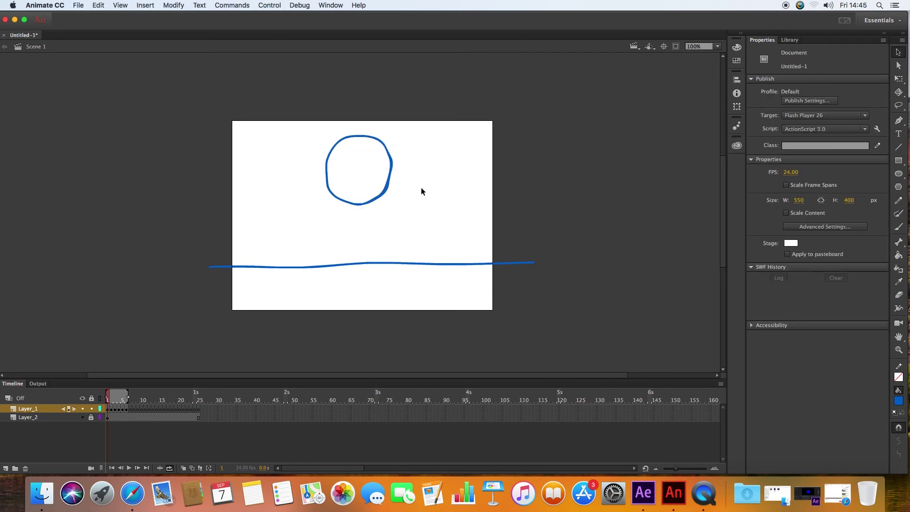
pyautogui.click(120, 410)
pyautogui.moveTo(120, 411); pyautogui.dragTo(112, 413)
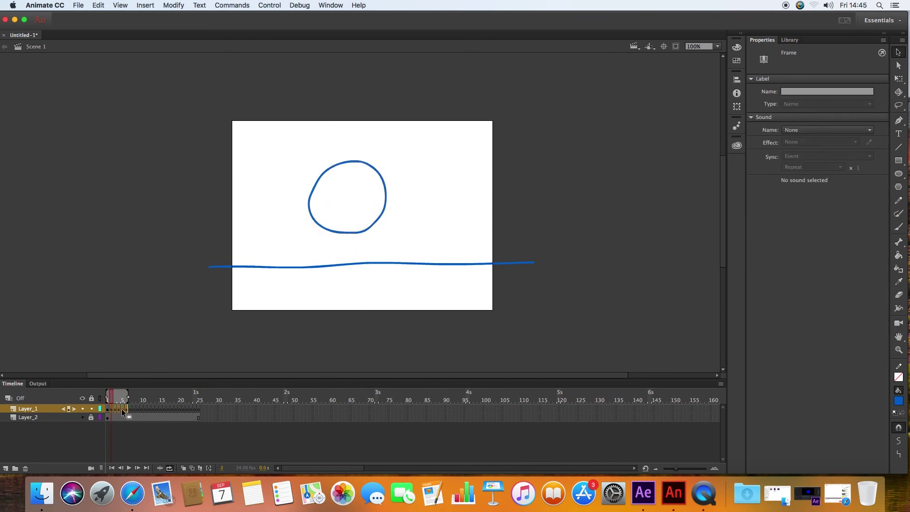
# Clear frame 2's keyframe and convert Layer_1's later frames to blank keyframes, returning to frame 1
pyautogui.rightClick(121, 409)
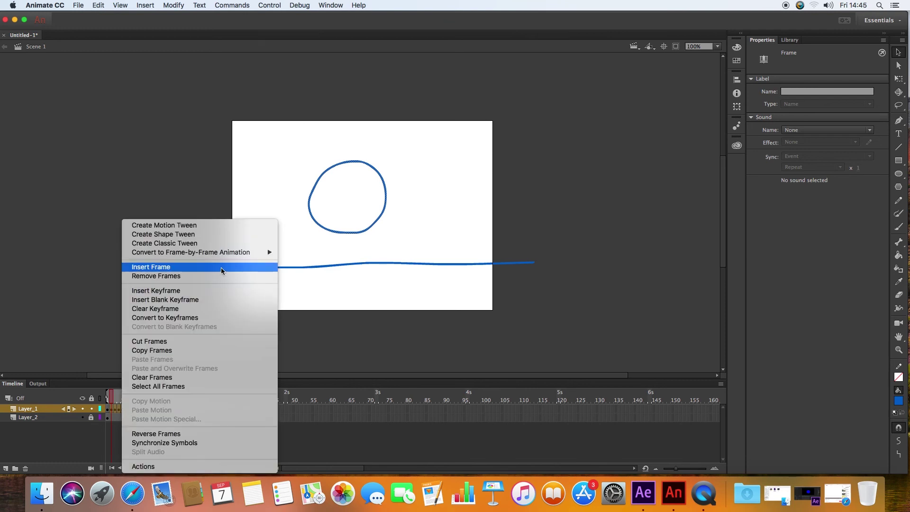
pyautogui.click(207, 309)
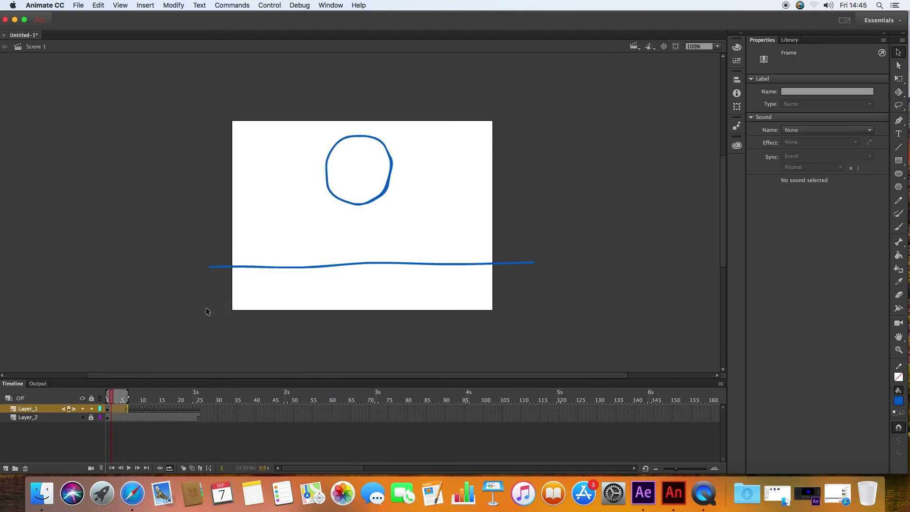
pyautogui.moveTo(126, 403); pyautogui.dragTo(112, 409)
pyautogui.rightClick(124, 409)
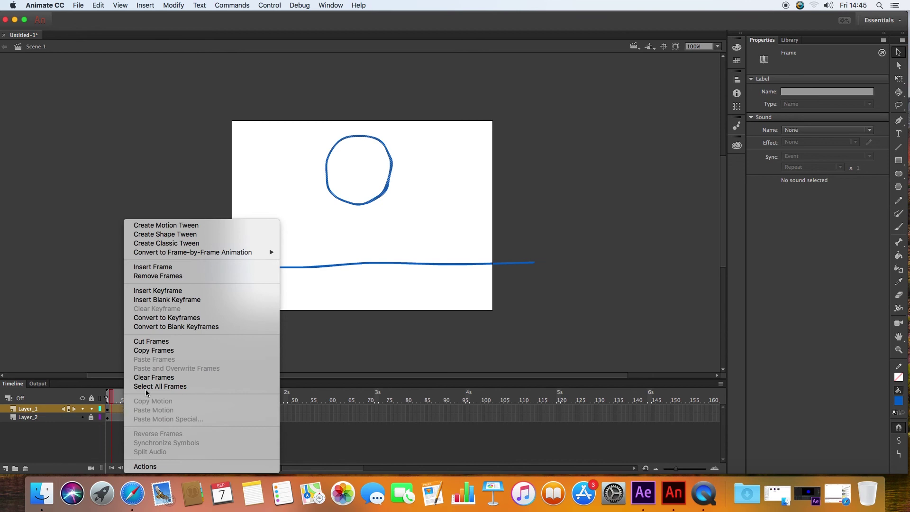
pyautogui.click(183, 326)
pyautogui.click(105, 398)
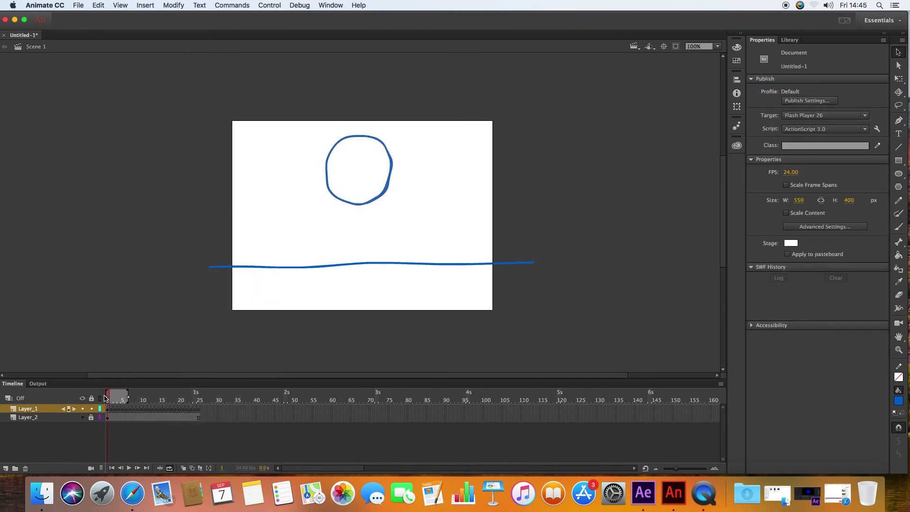
# With onion skinning on, paste the circle into frame 2 and nudge it slightly left and up
pyautogui.click(346, 203)
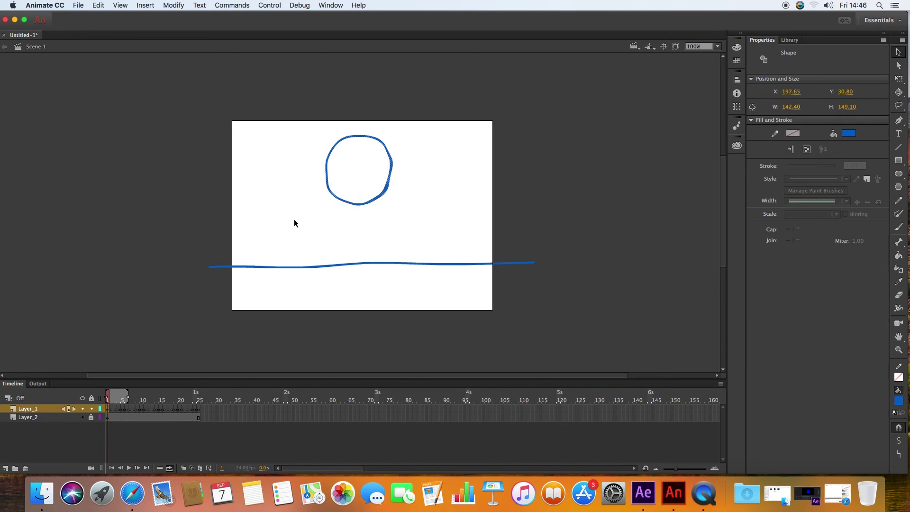
pyautogui.click(111, 410)
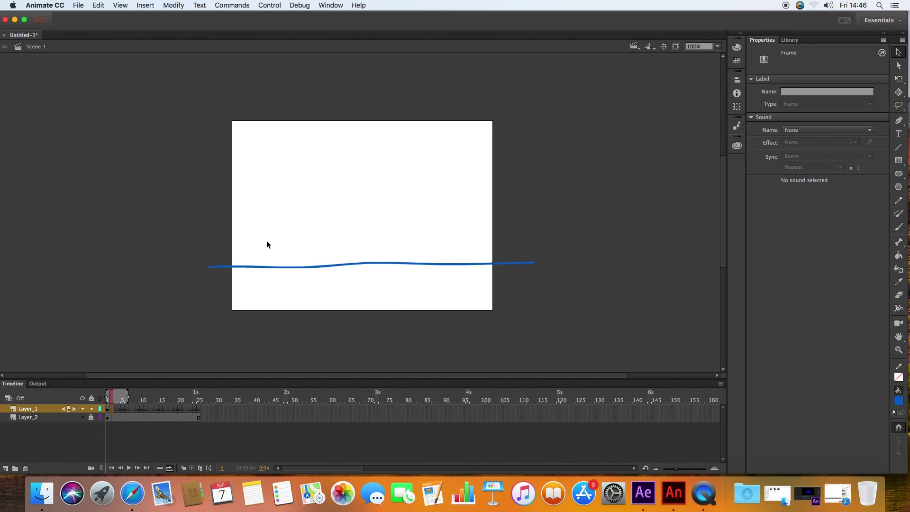
pyautogui.click(184, 468)
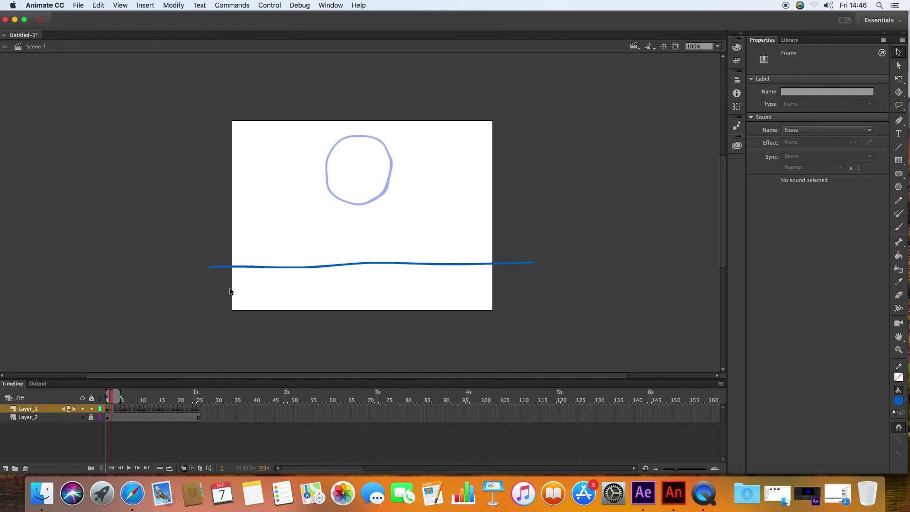
pyautogui.press('cmd+v')
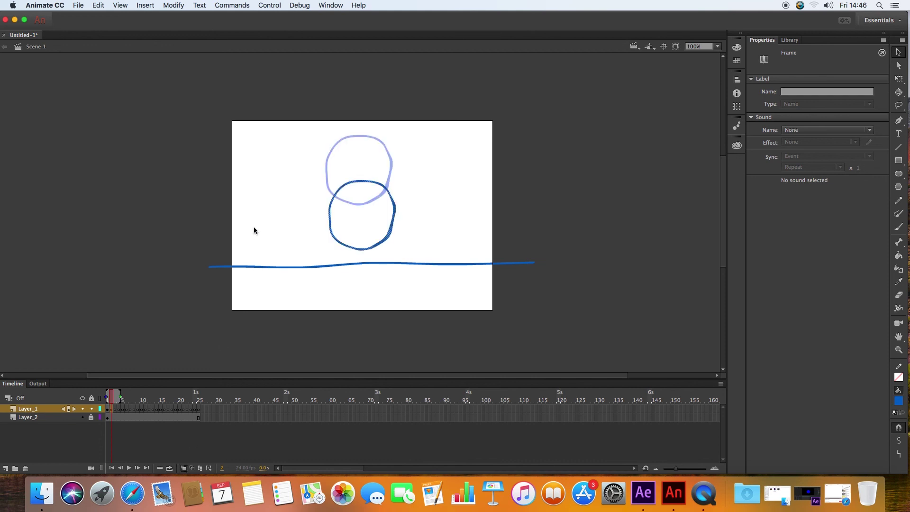
pyautogui.moveTo(390, 227); pyautogui.dragTo(386, 190)
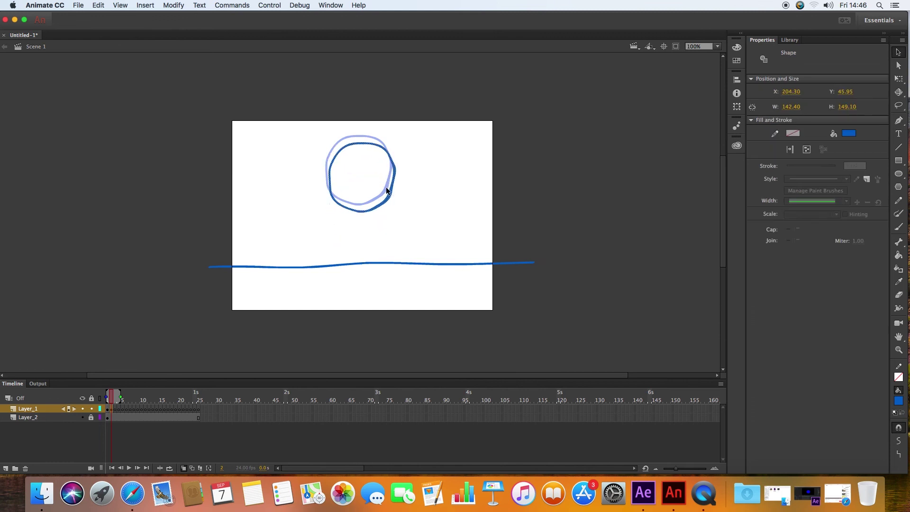
pyautogui.press('Left')
pyautogui.press('Left')
pyautogui.press('Left')
pyautogui.press('Left')
pyautogui.press('Left')
pyautogui.press('Left')
pyautogui.press('Up')
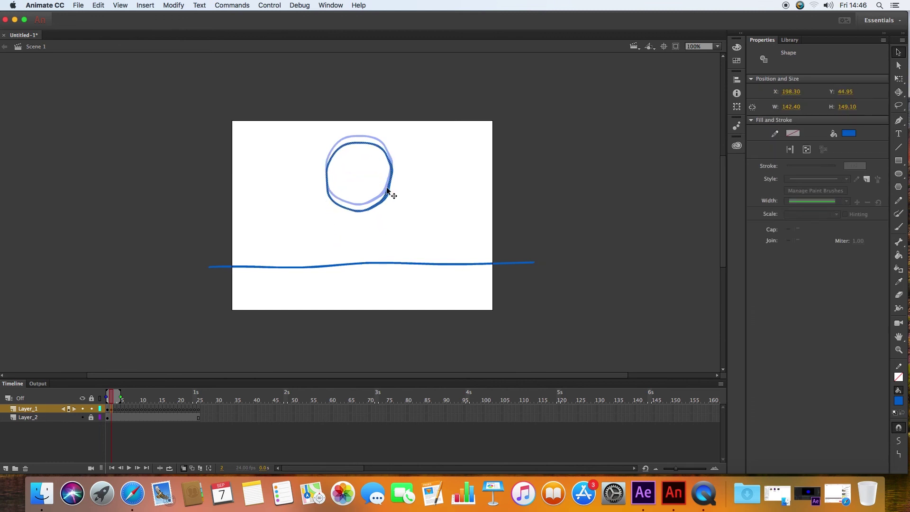
# Paste the circle into frame 3, position it just past frame 2's circle, and scrub the frames
pyautogui.click(115, 411)
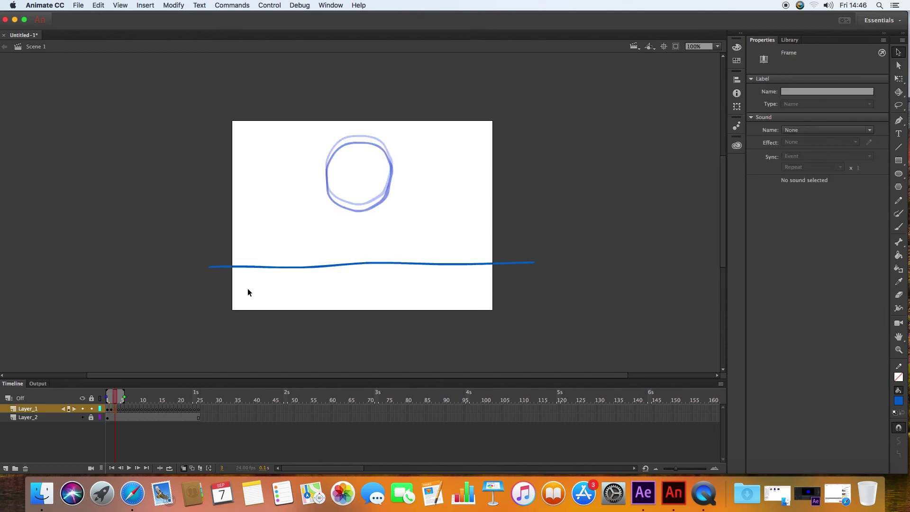
pyautogui.press('super+v')
pyautogui.moveTo(392, 231); pyautogui.dragTo(391, 202)
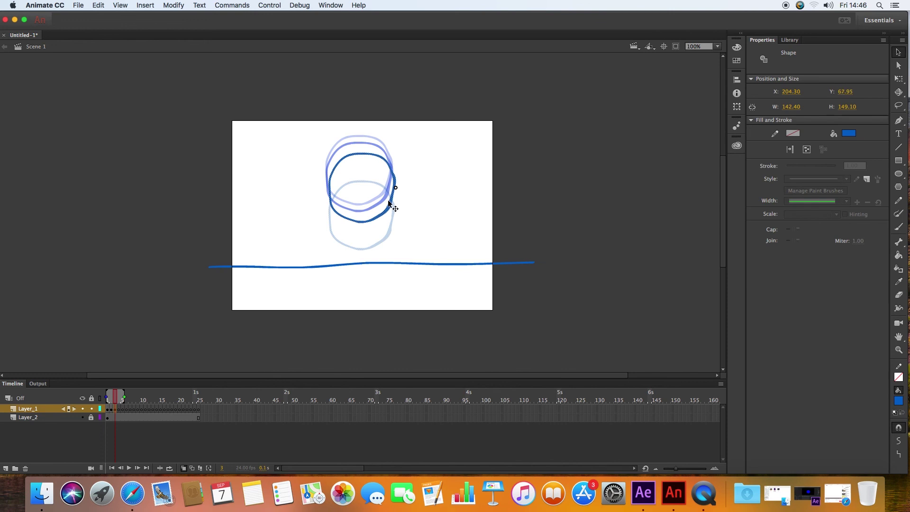
pyautogui.press('Left')
pyautogui.press('Left')
pyautogui.press('Left')
pyautogui.press('Left')
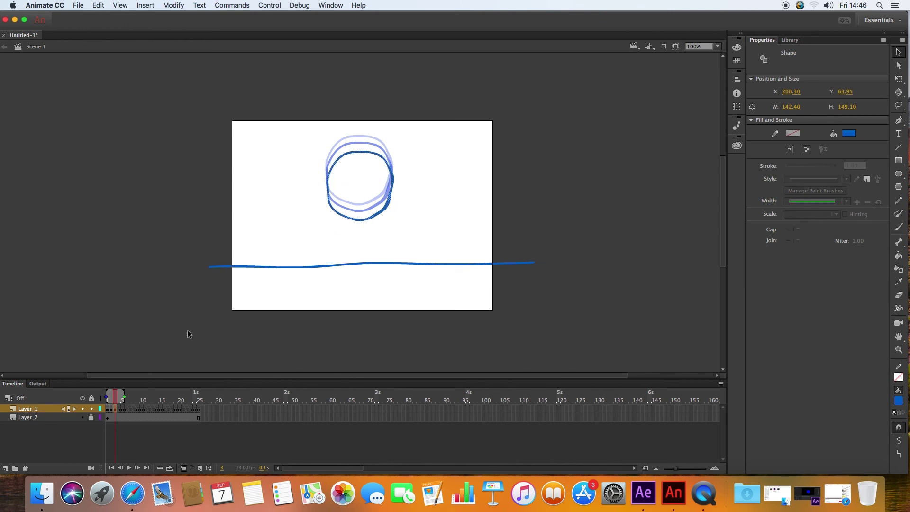
pyautogui.moveTo(372, 218)
pyautogui.mouseDown()
pyautogui.moveTo(427, 213)
pyautogui.moveTo(368, 220)
pyautogui.moveTo(382, 192)
pyautogui.moveTo(400, 205)
pyautogui.moveTo(383, 213)
pyautogui.mouseUp()
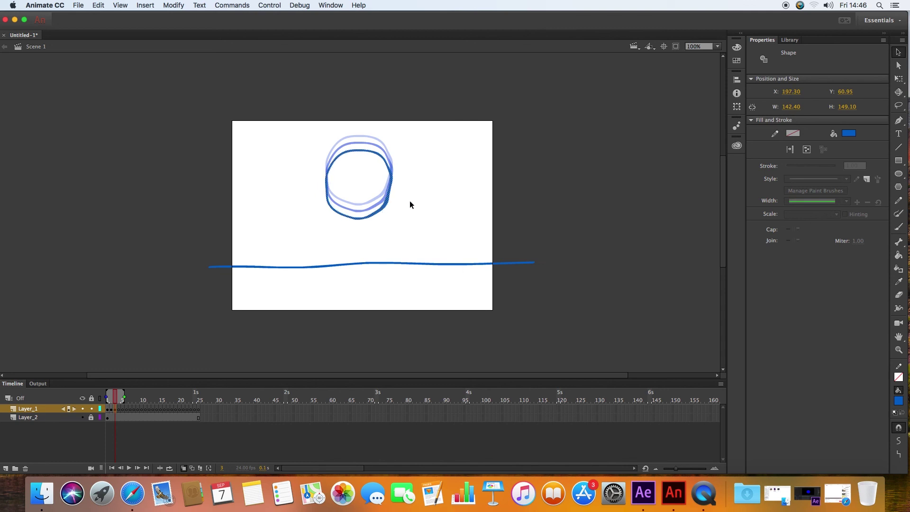
pyautogui.press('Right')
pyautogui.press('Right')
pyautogui.press('Up')
pyautogui.press('Up')
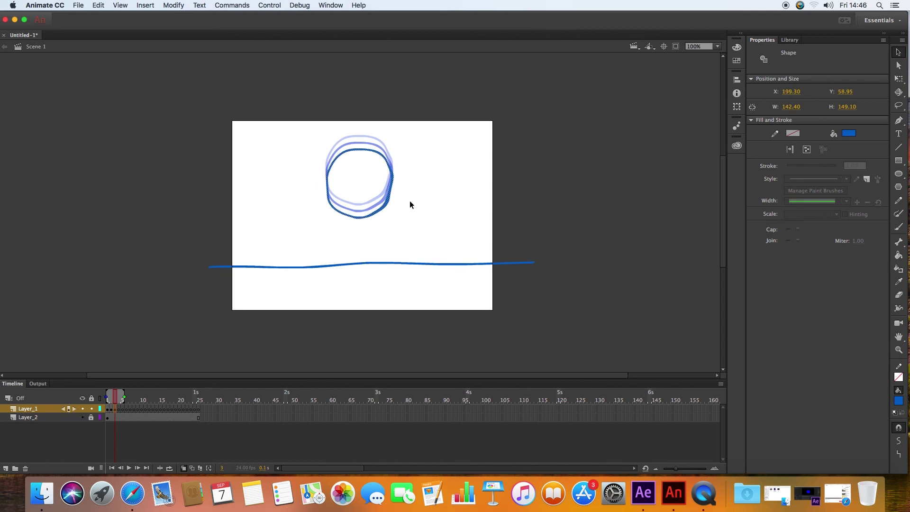
pyautogui.press('Right')
pyautogui.press('Down')
pyautogui.press('Down')
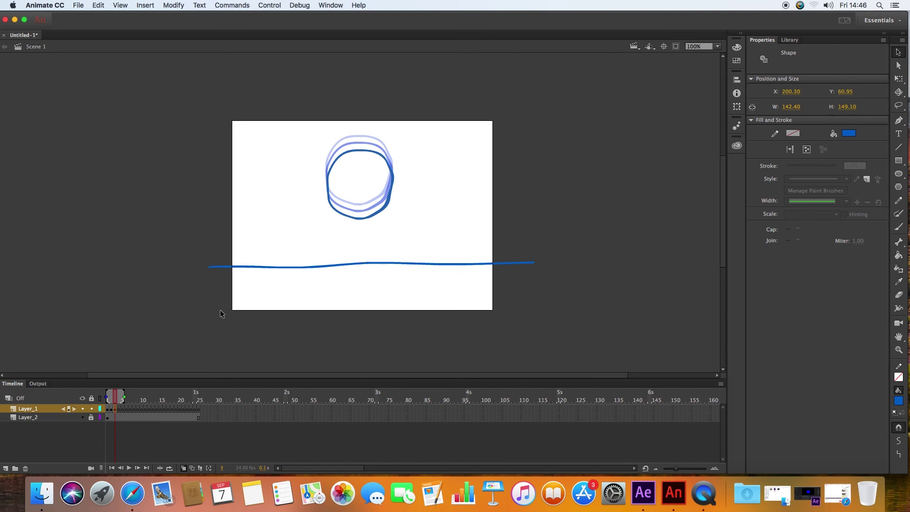
pyautogui.moveTo(117, 401); pyautogui.dragTo(100, 399)
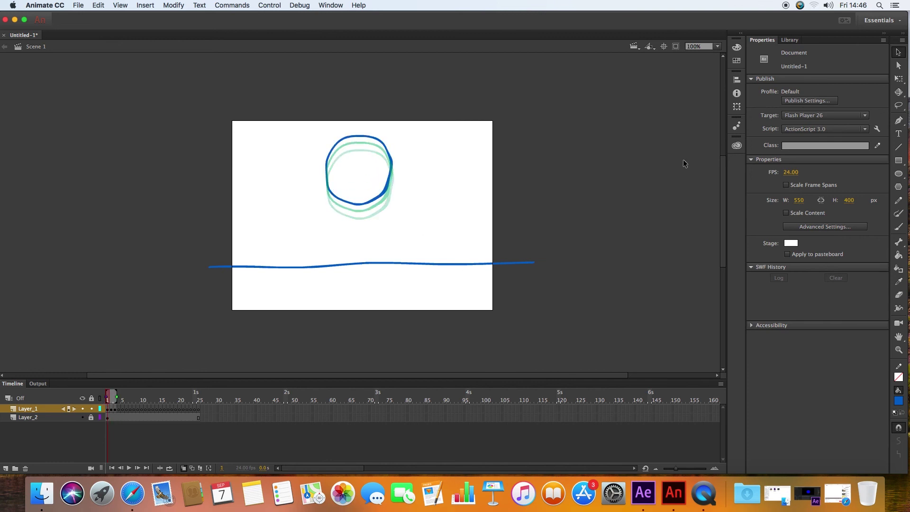
# Draw a filled blue circle with the Oval Tool at the stage's upper left
pyautogui.click(898, 174)
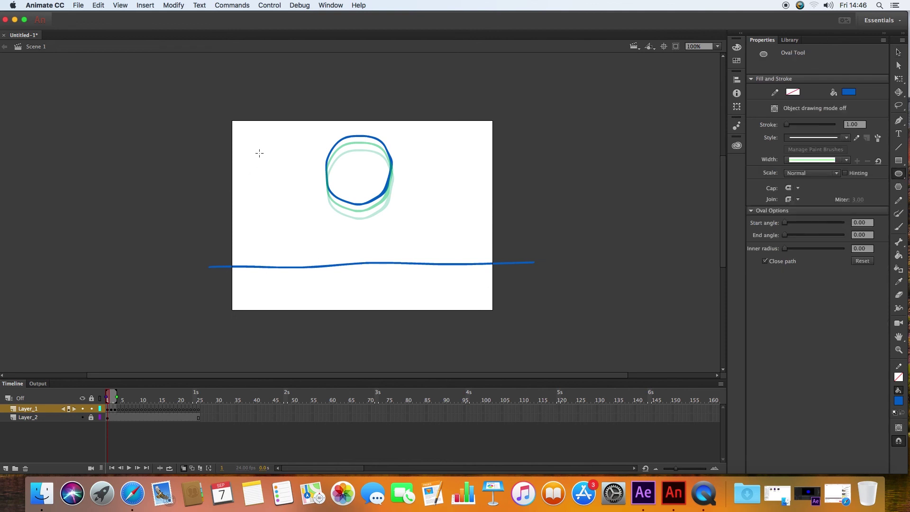
pyautogui.moveTo(251, 153); pyautogui.dragTo(304, 206)
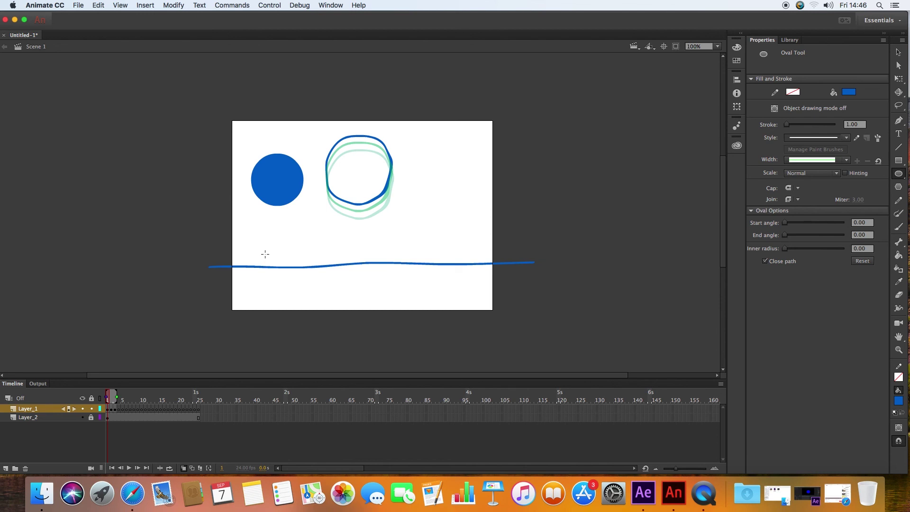
pyautogui.click(838, 493)
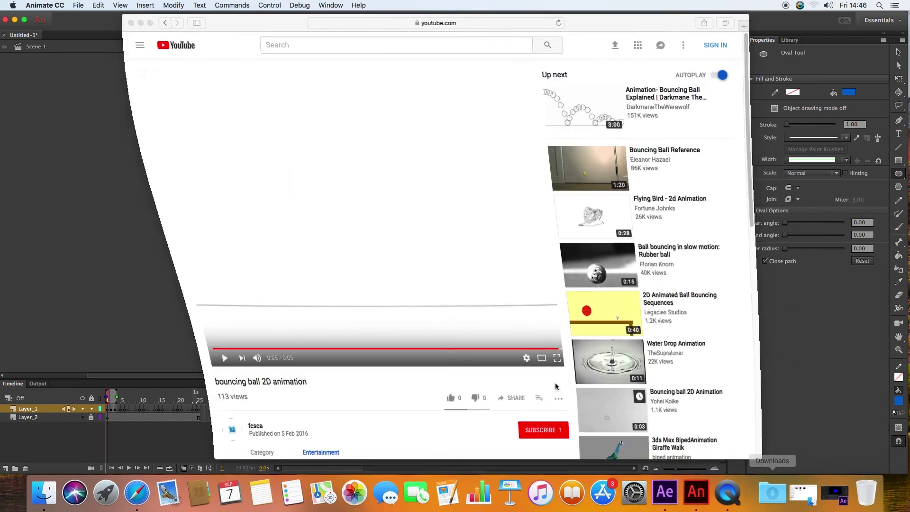
pyautogui.click(304, 356)
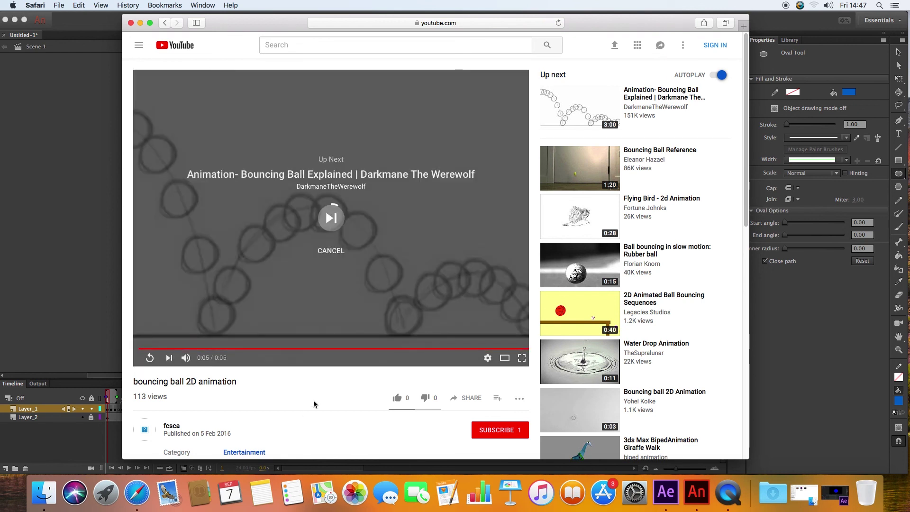
pyautogui.click(331, 250)
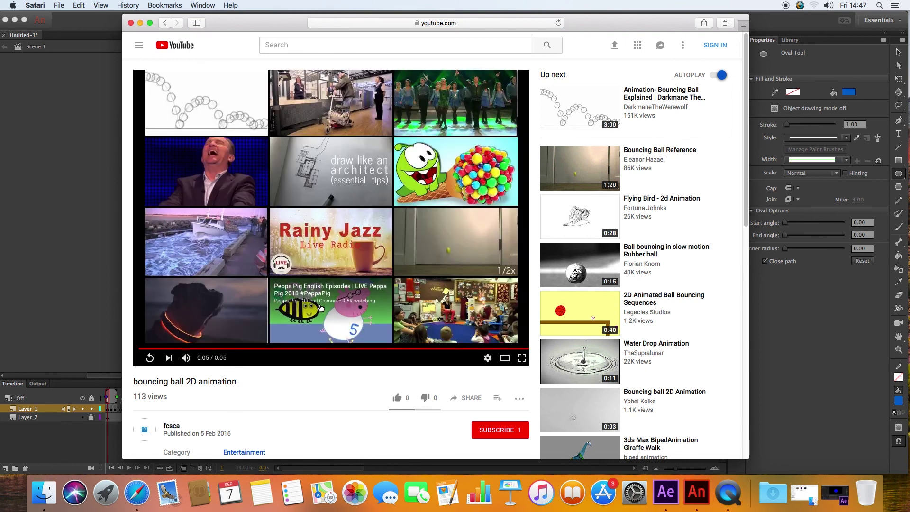
pyautogui.click(140, 23)
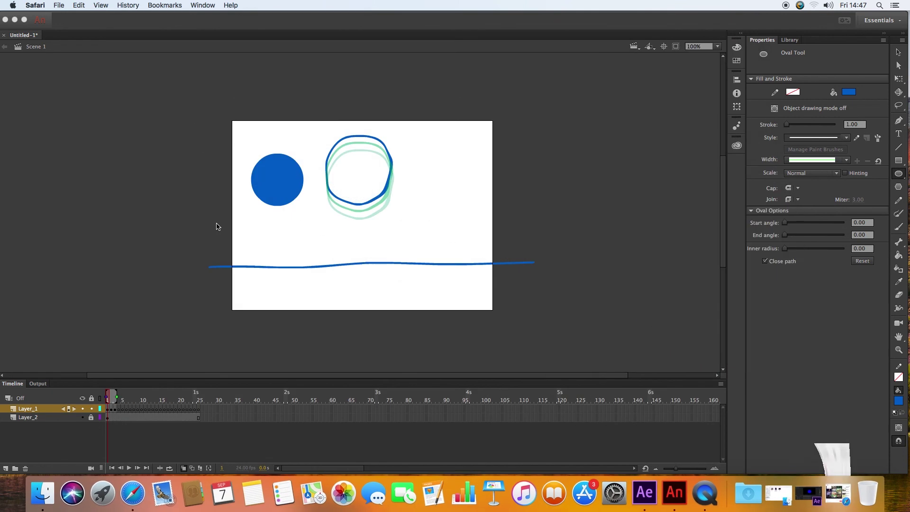